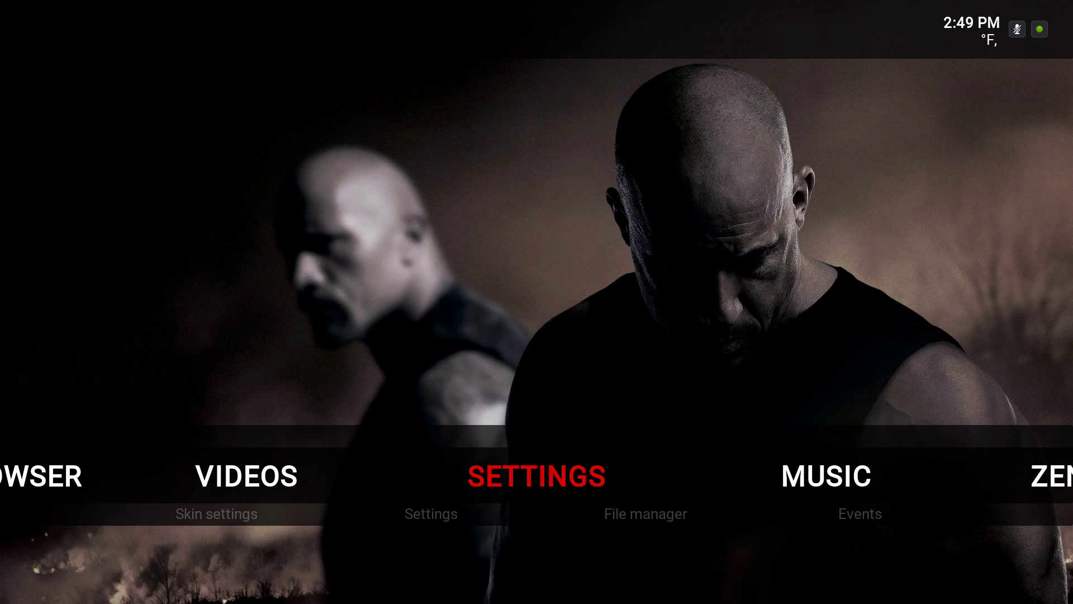
Step: Switch between the SETTINGS and MUSIC home sections, settling on MUSIC
key(Right)
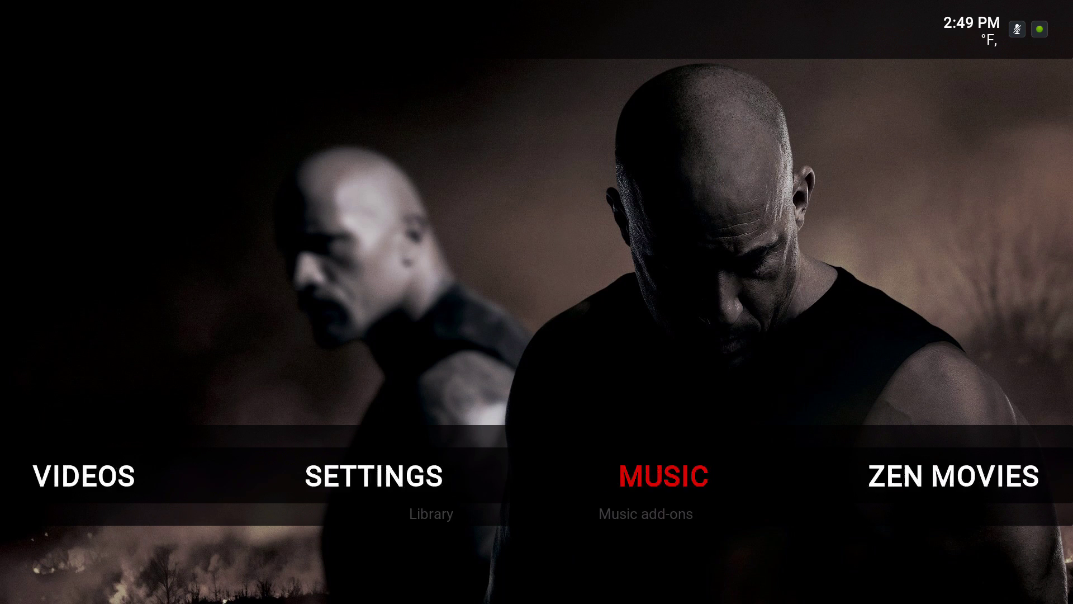
key(Left)
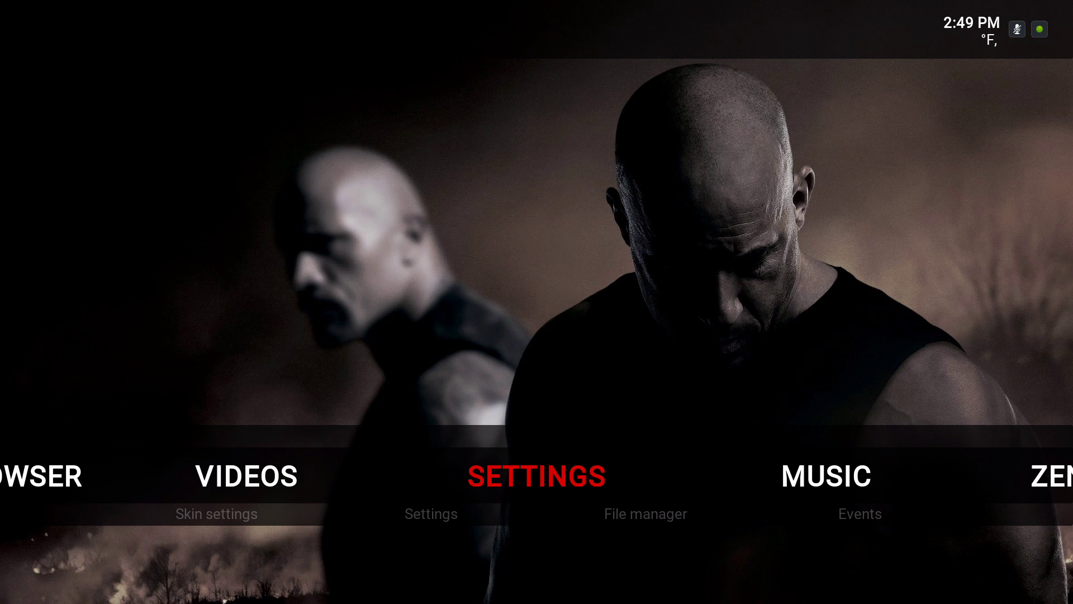
key(Right)
key(Left)
key(Right)
key(Left)
key(Right)
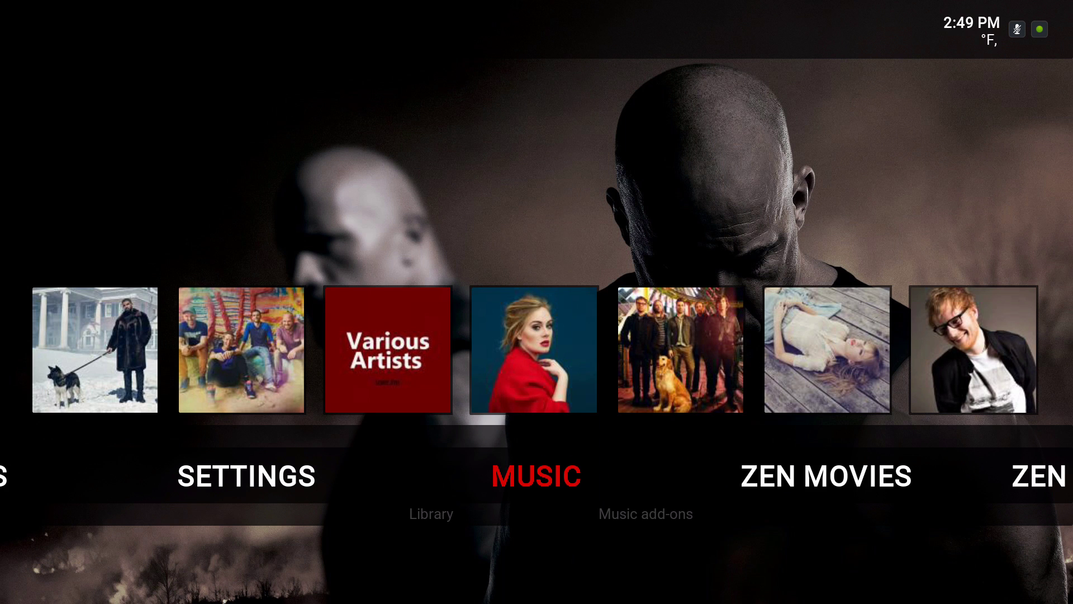
Step: Browse the Karma - Most Popular artist row, then move on to ZEN MOVIES
key(Up)
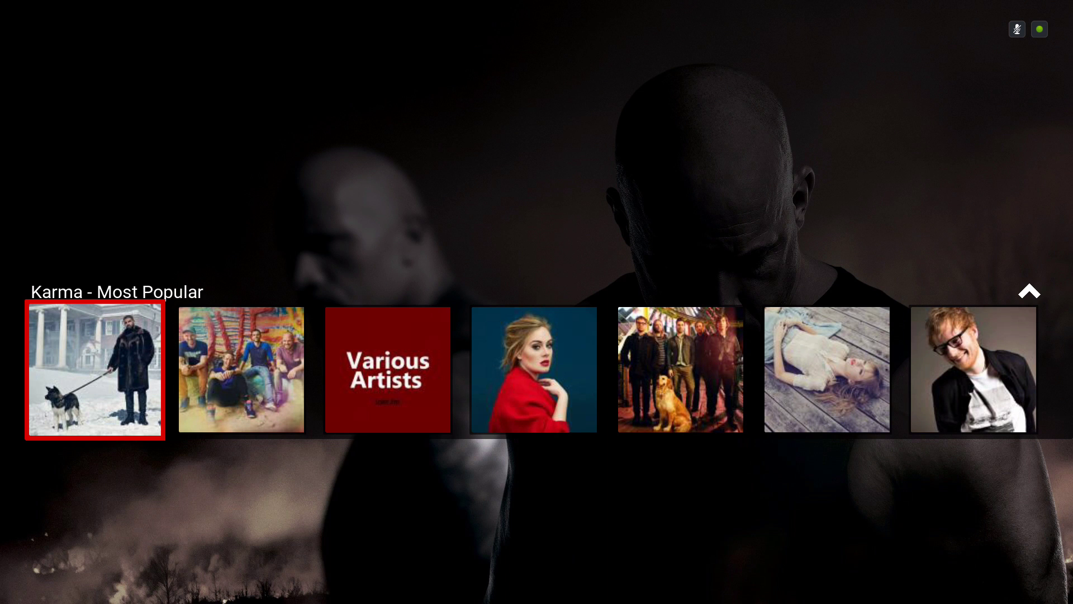
key(Right)
key(Right)
key(Right)
key(Right)
key(Right)
key(Right)
key(Right)
key(Left)
key(Left)
key(Left)
key(Left)
key(Down)
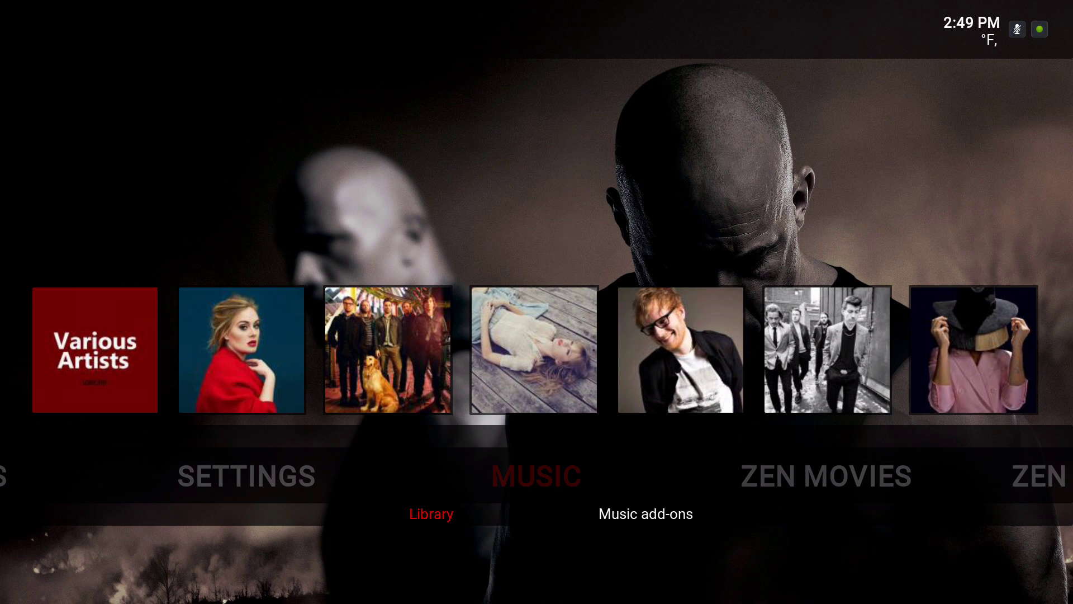
key(Up)
key(Right)
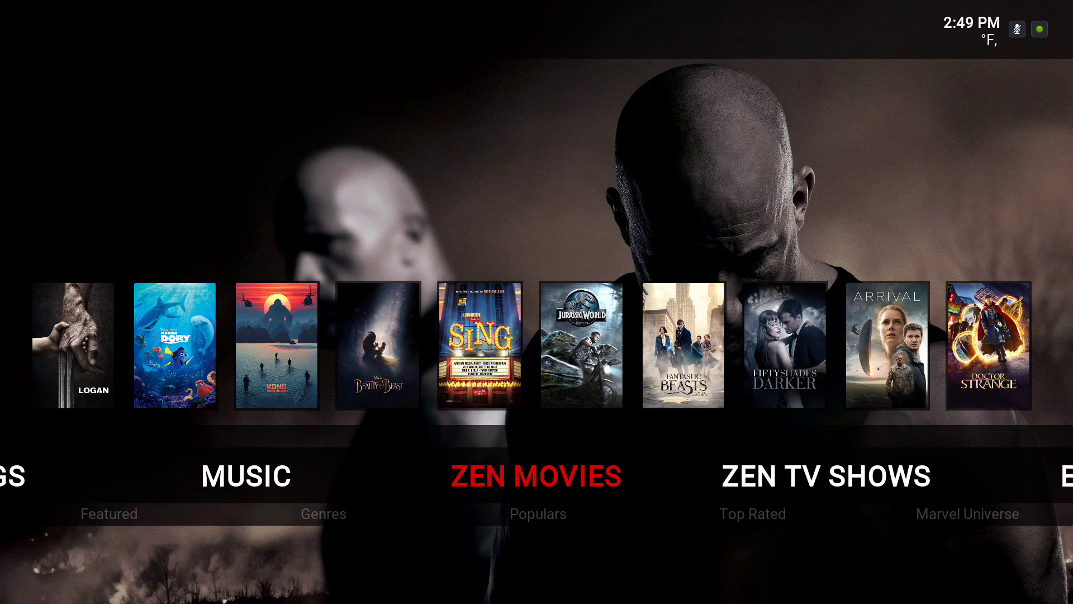
Step: Browse the New Movies and Popular Movies rows, from Logan to Fifty Shades Darker
key(Up)
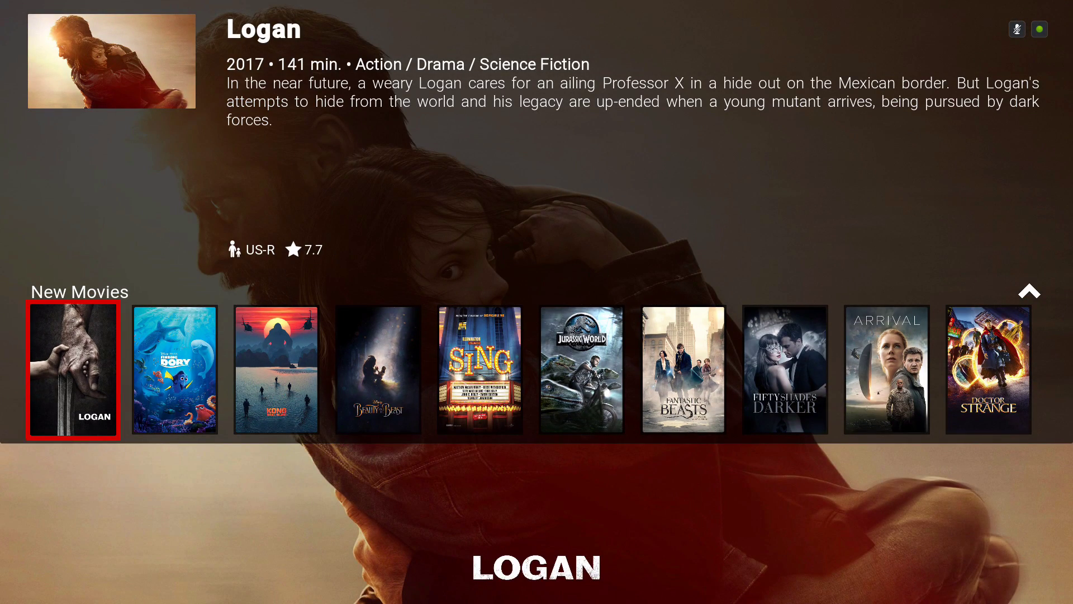
key(Right)
key(Right)
key(Right)
key(Right)
key(Right)
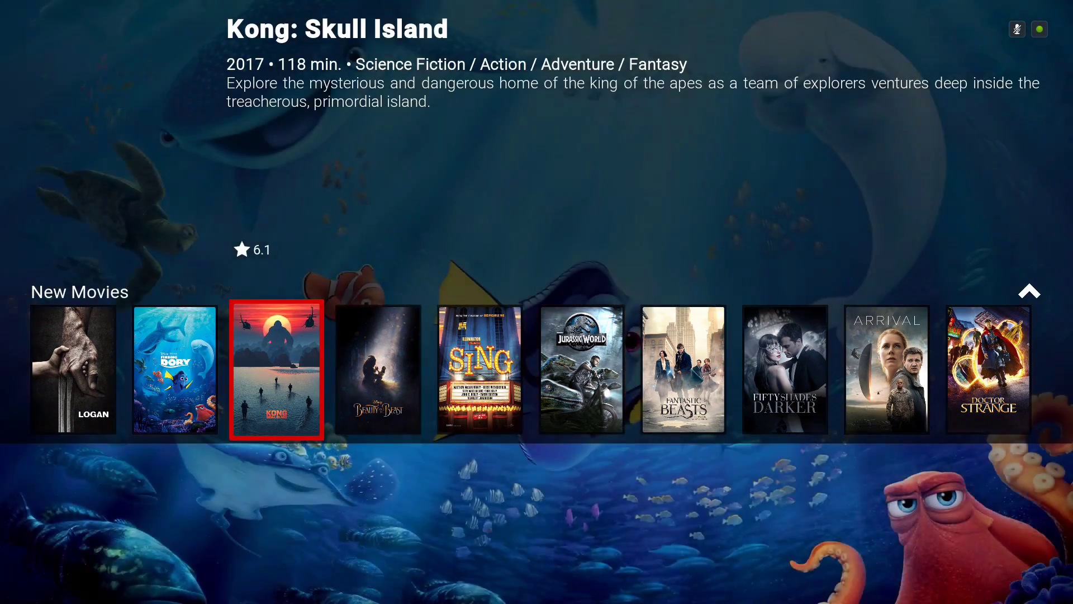
key(Up)
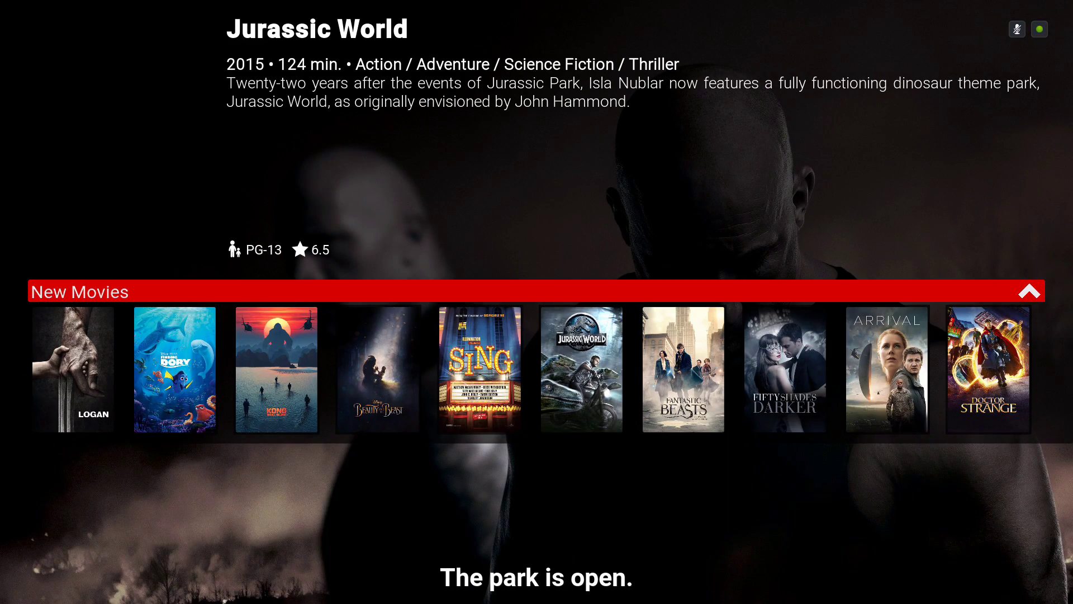
key(Right)
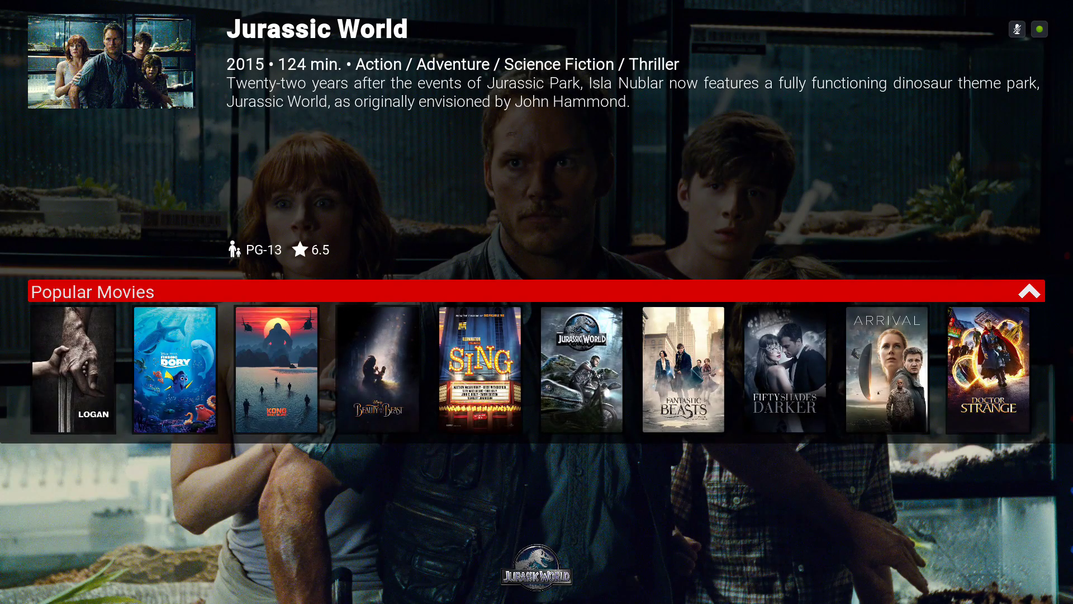
key(Down)
key(Right)
key(Right)
key(Right)
key(Right)
key(Right)
key(Right)
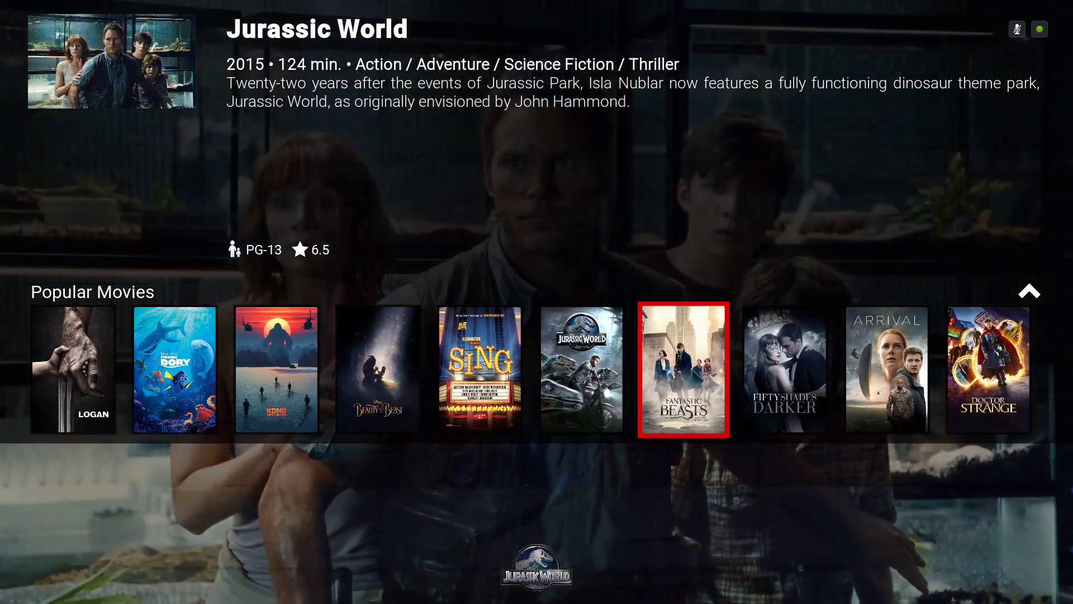
key(Right)
key(Up)
key(Left)
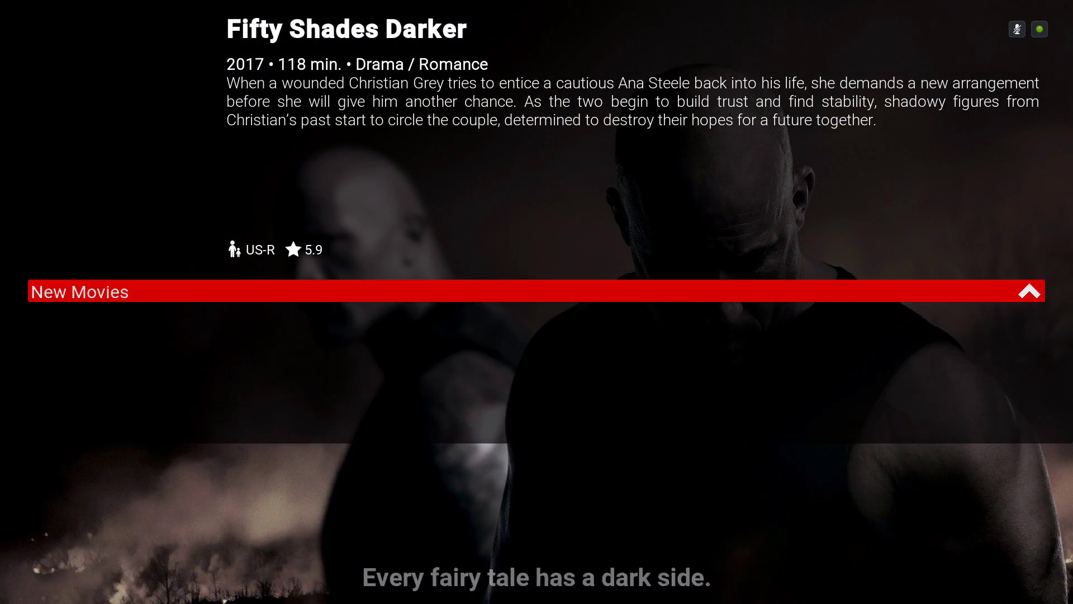
key(Down)
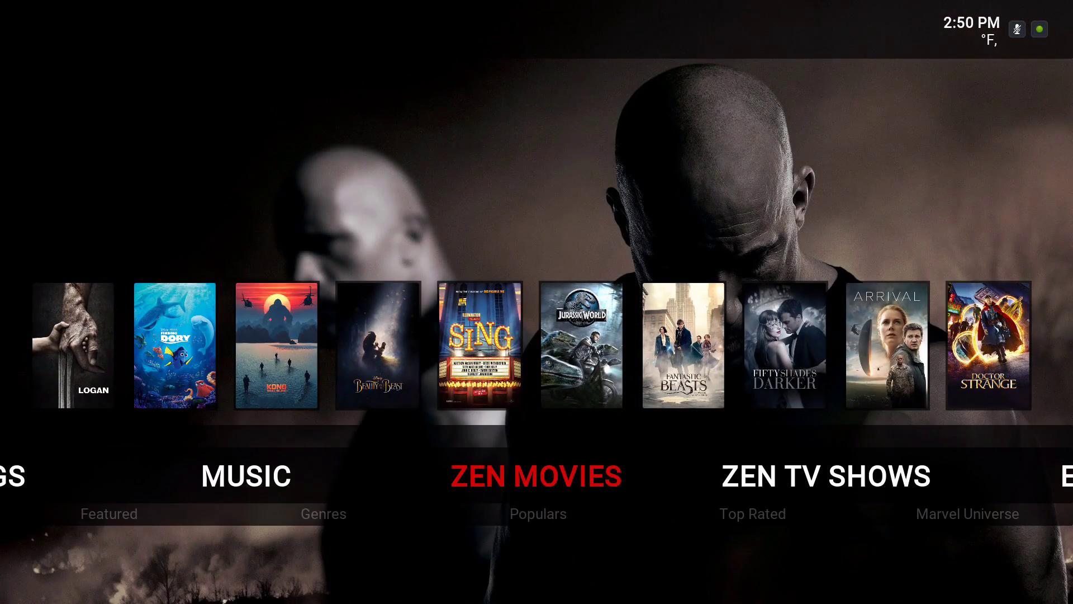
Step: Browse the ZEN TV SHOWS New and Popular rows, from Iron Fist to Big Little Lies
key(Right)
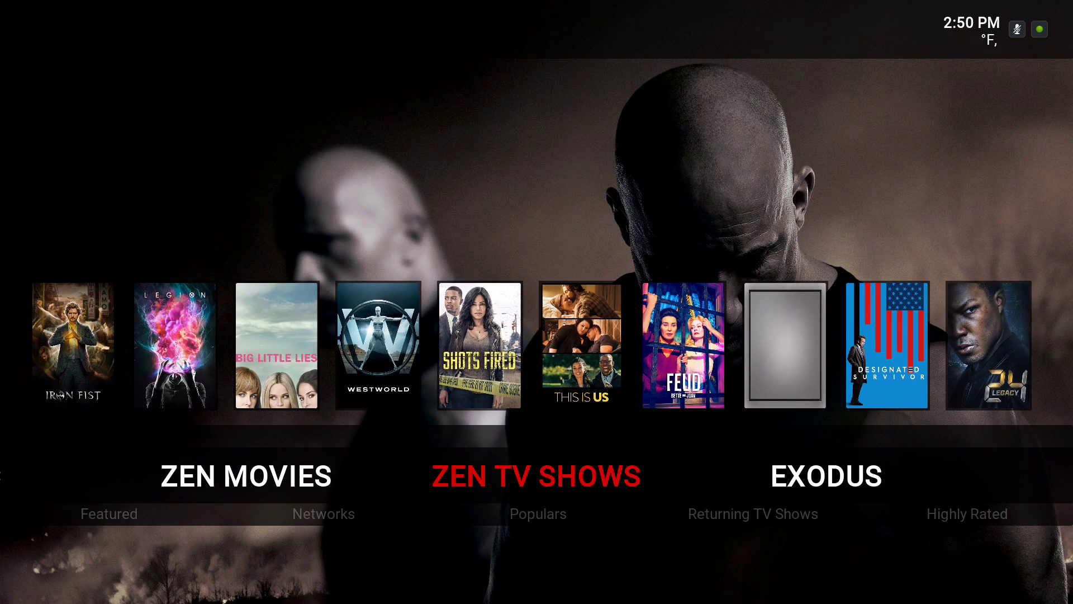
key(Up)
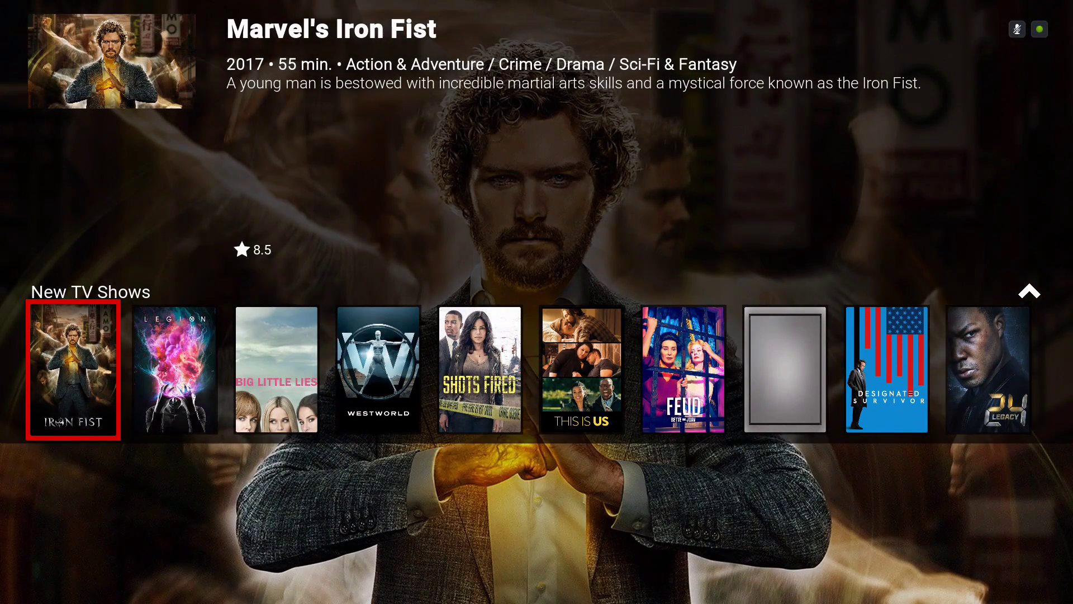
key(Right)
key(Right)
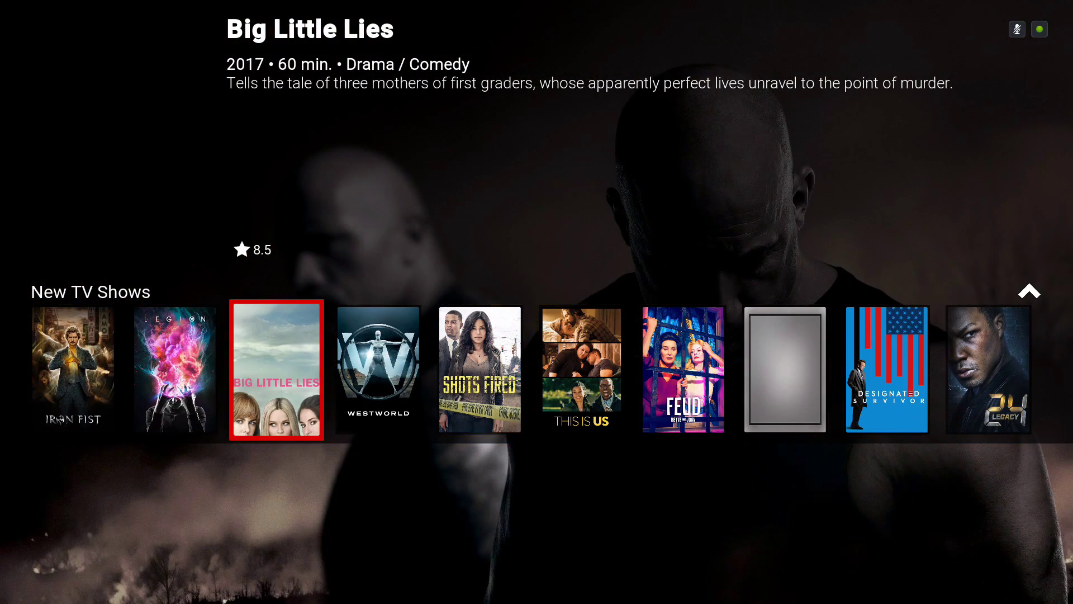
key(Up)
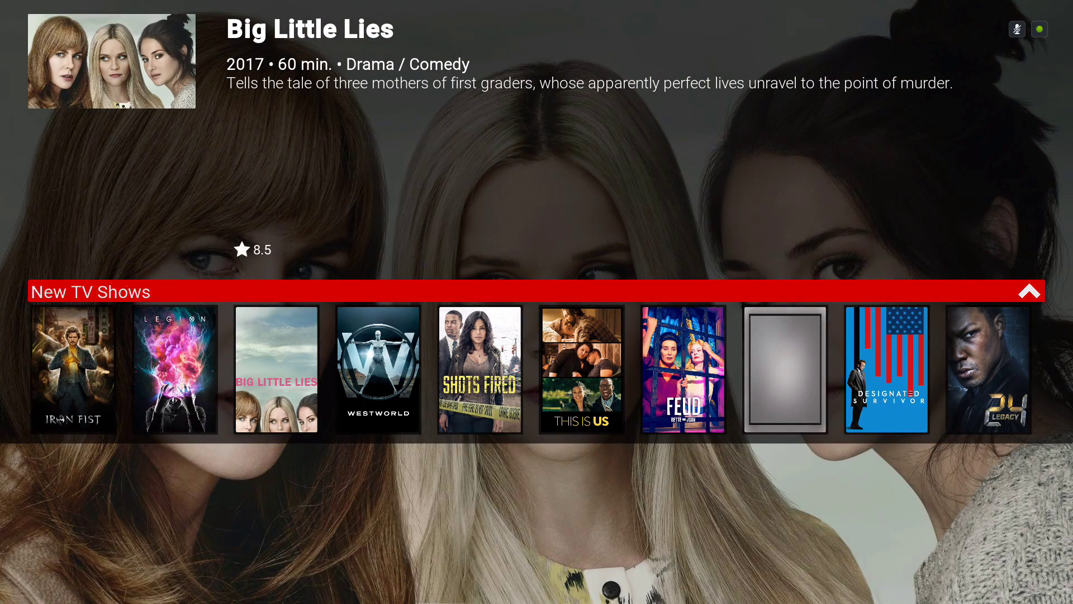
key(Up)
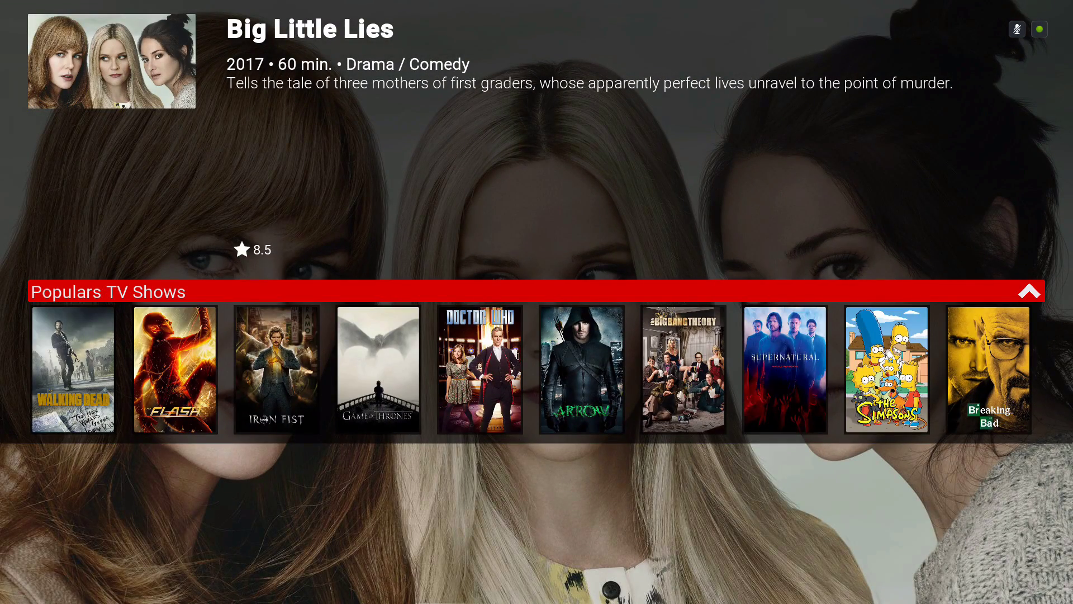
key(Down)
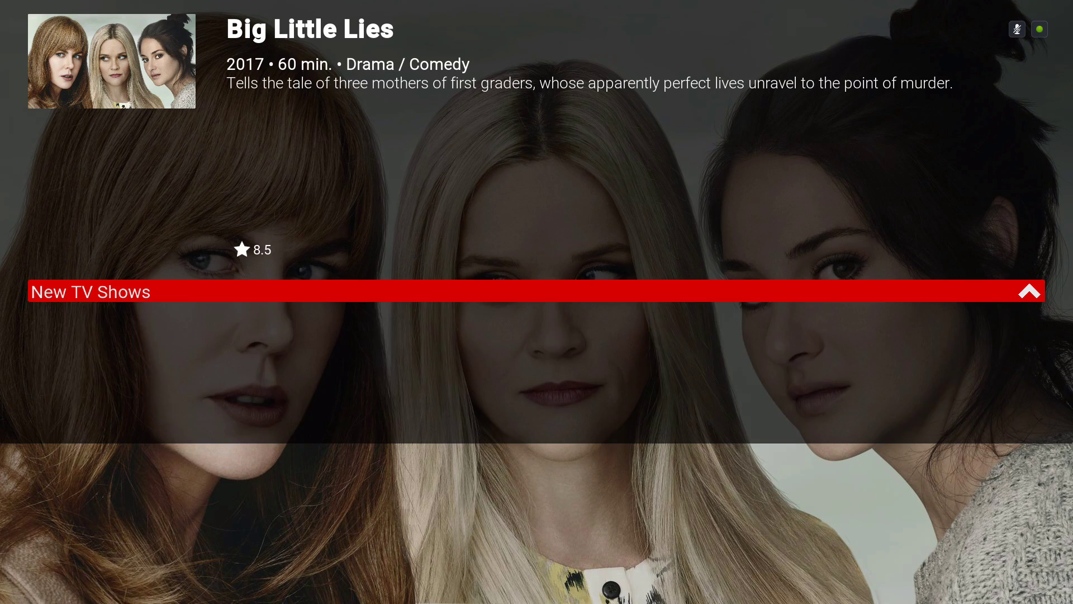
key(Down)
key(Down)
key(Down)
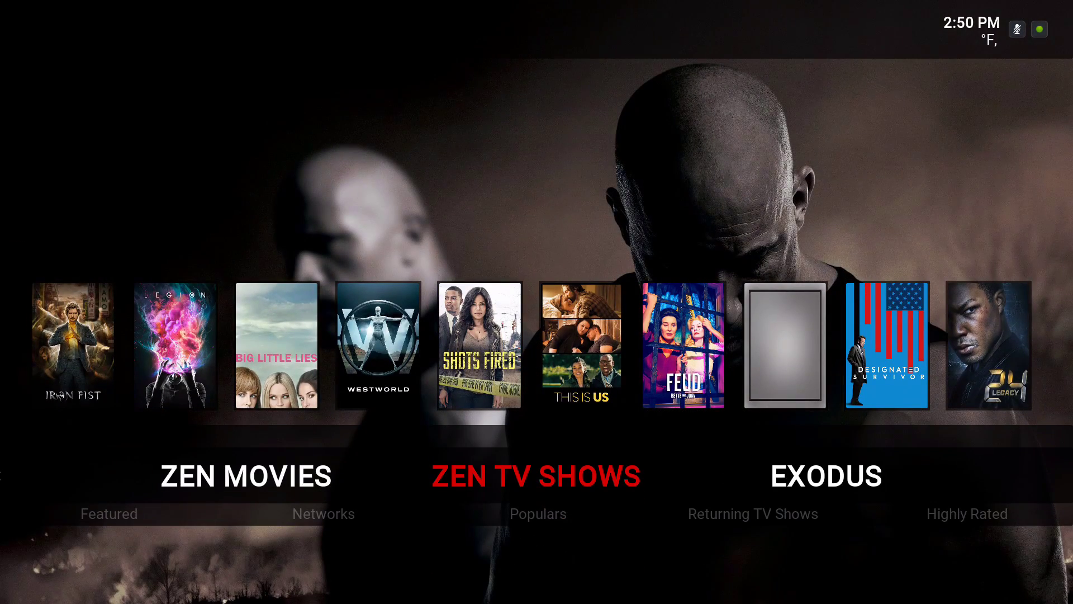
key(Right)
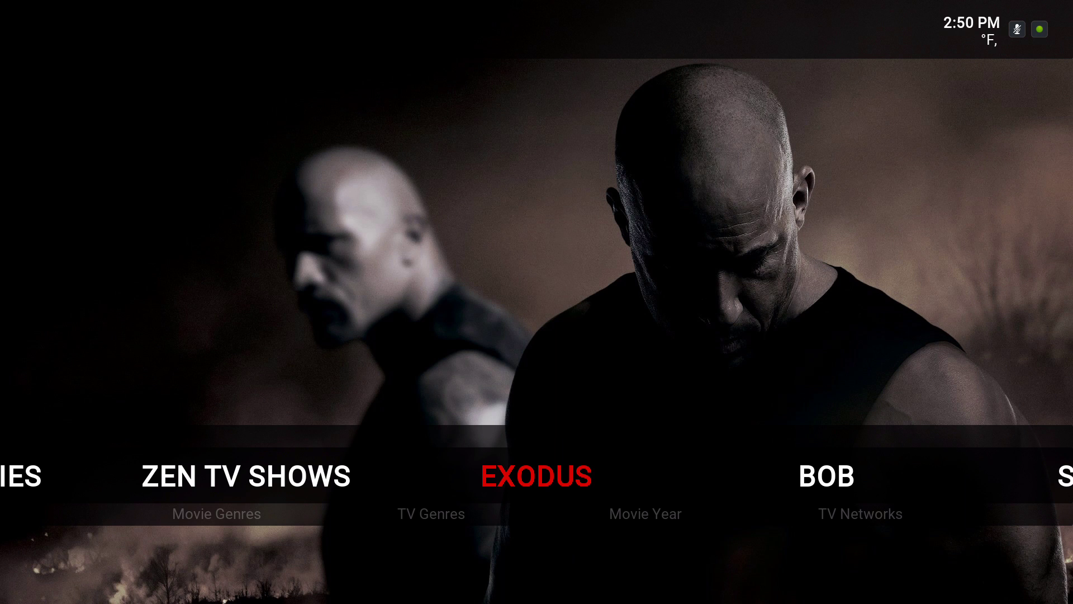
Step: Step through the EXODUS shortcuts: Movie Genres, TV Genres, Movie Year and TV Networks
key(Down)
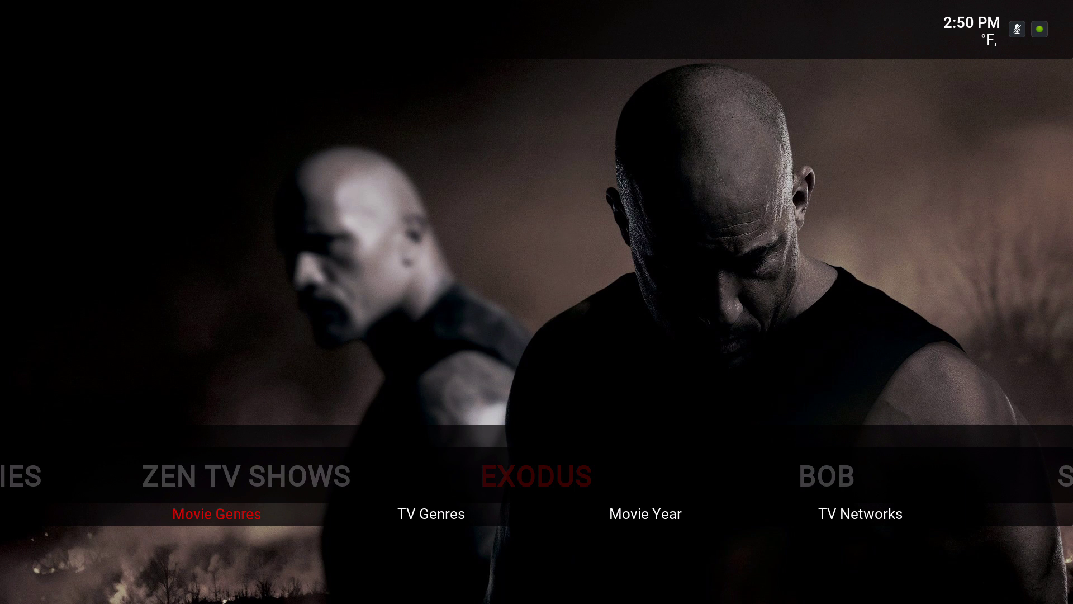
key(Right)
key(Right)
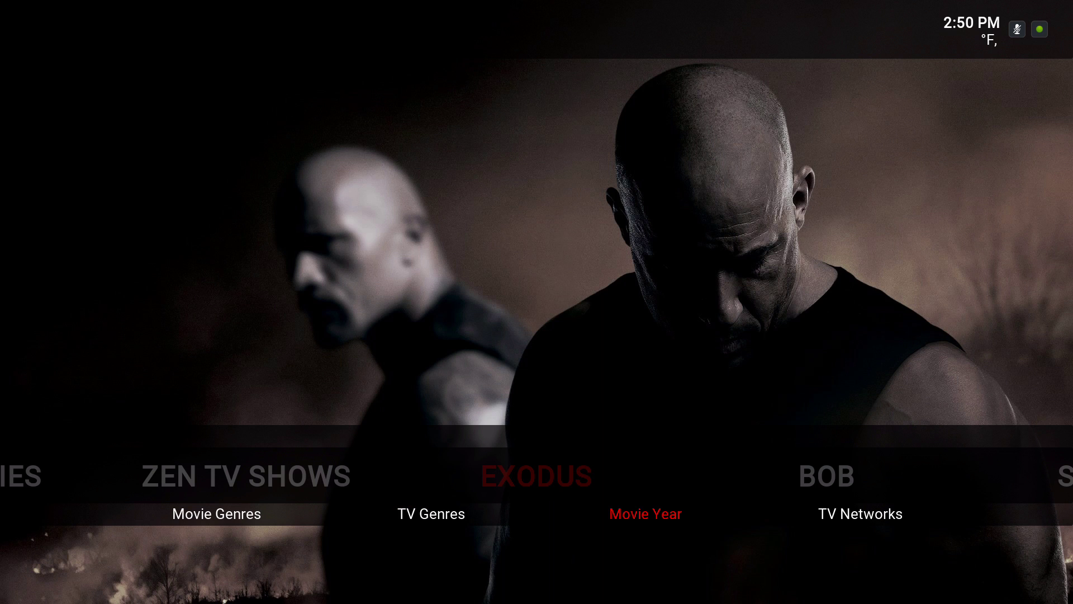
key(Right)
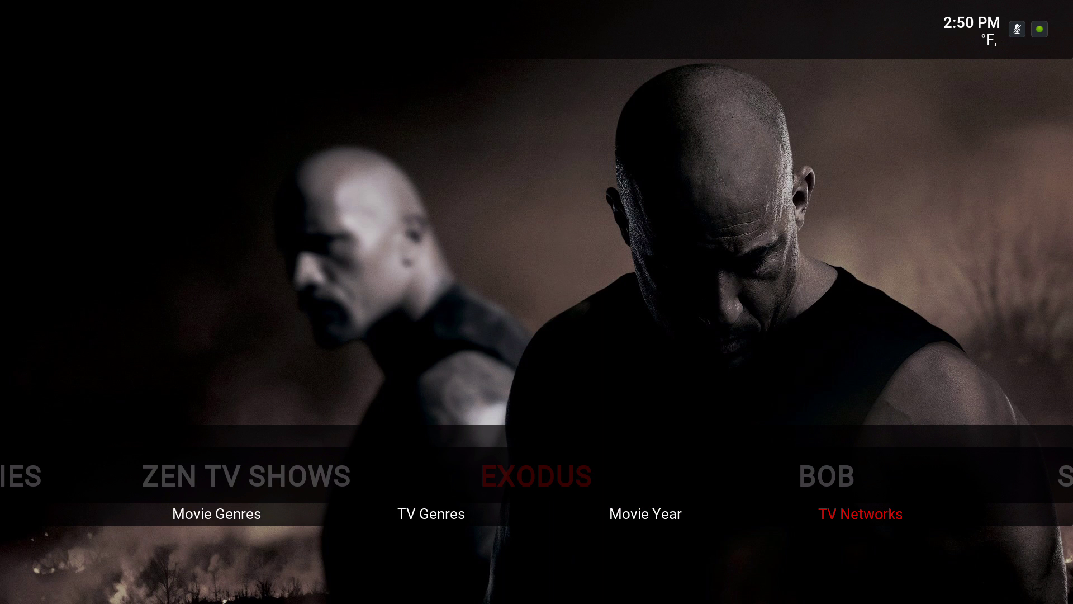
key(Right)
key(Up)
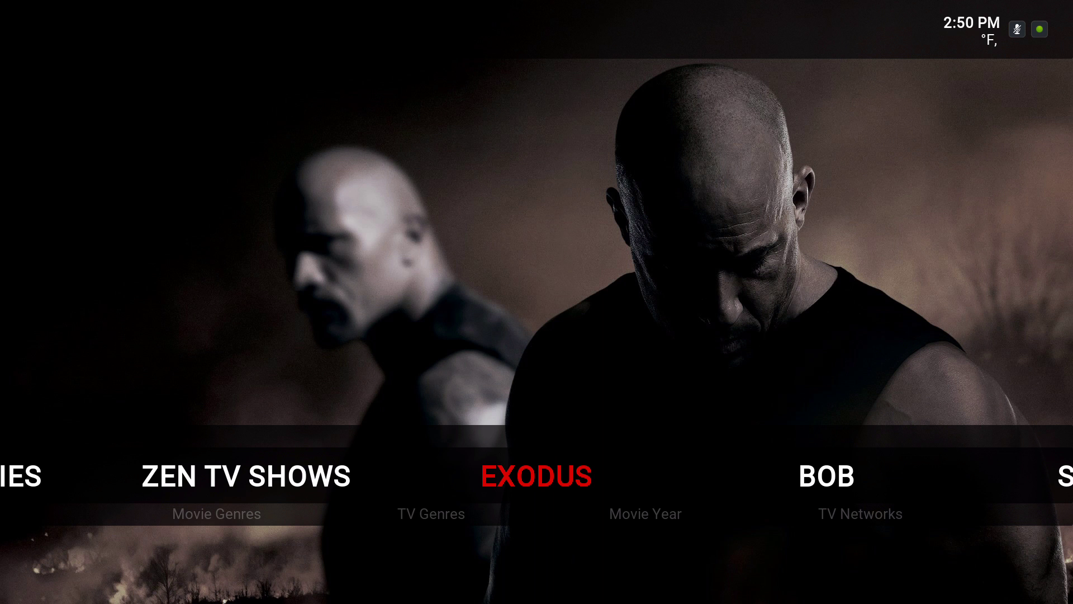
Step: Browse the BOB boxsets row from 101 Dalmatians to Ace Ventura Boxset, then return to the menu
key(Right)
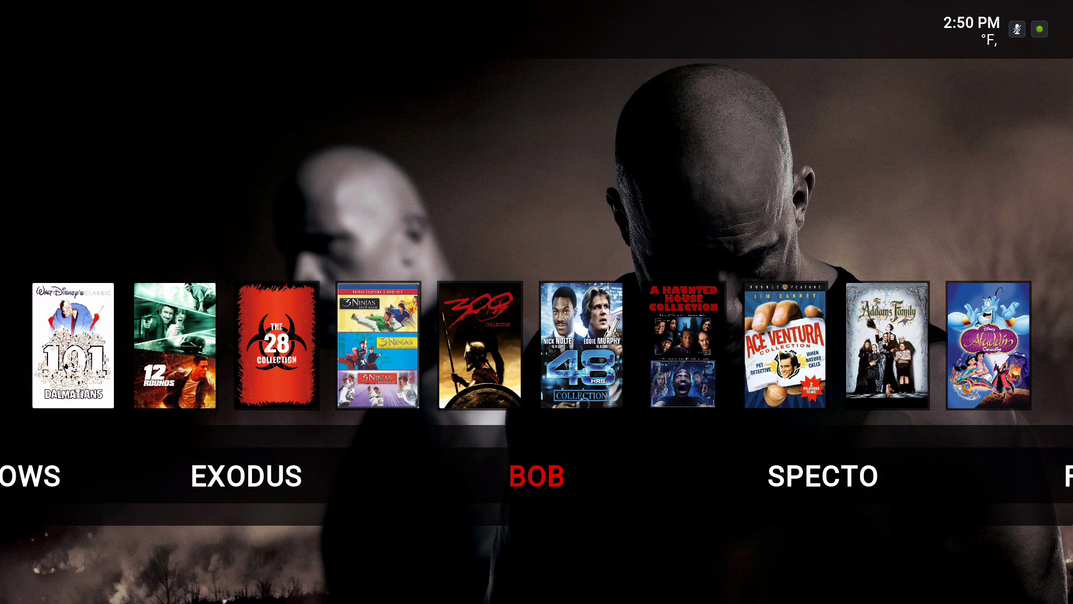
key(Up)
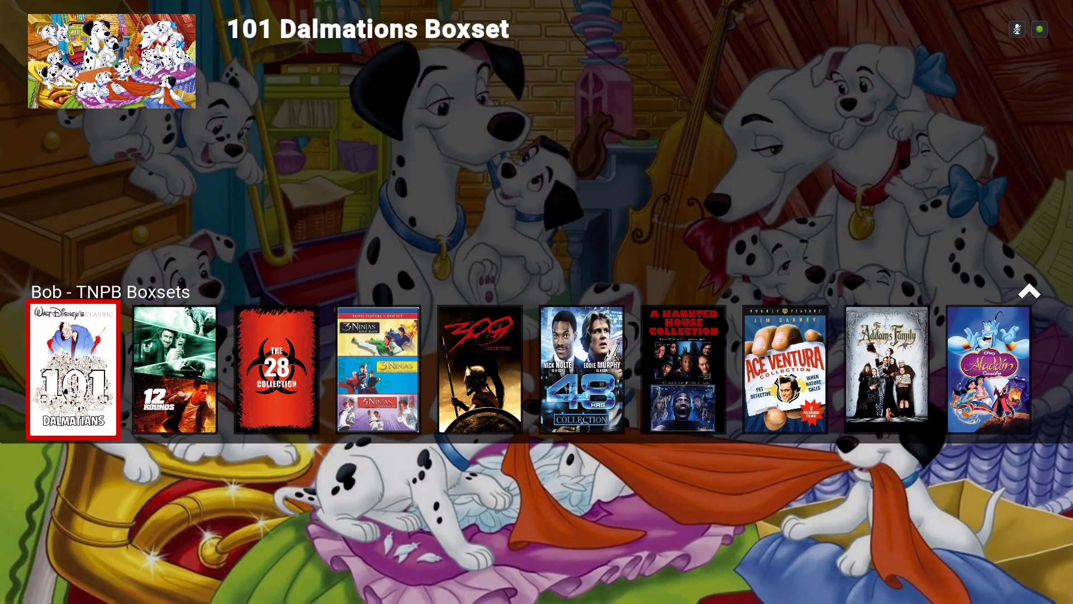
key(Right)
key(Right)
key(Right)
key(Right)
key(Right)
key(Right)
key(Right)
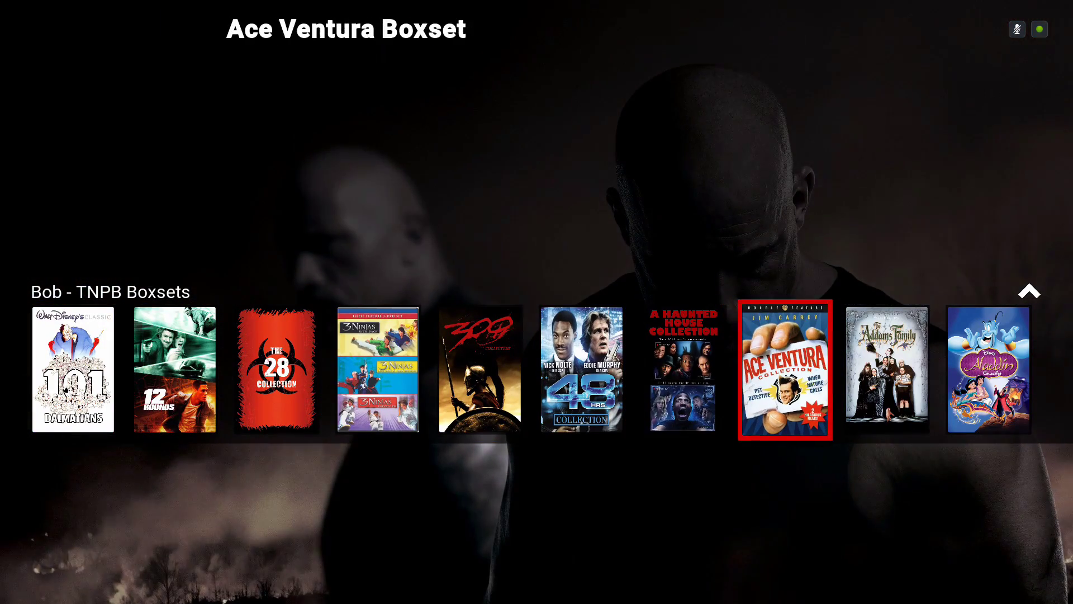
key(Left)
key(Left)
key(Down)
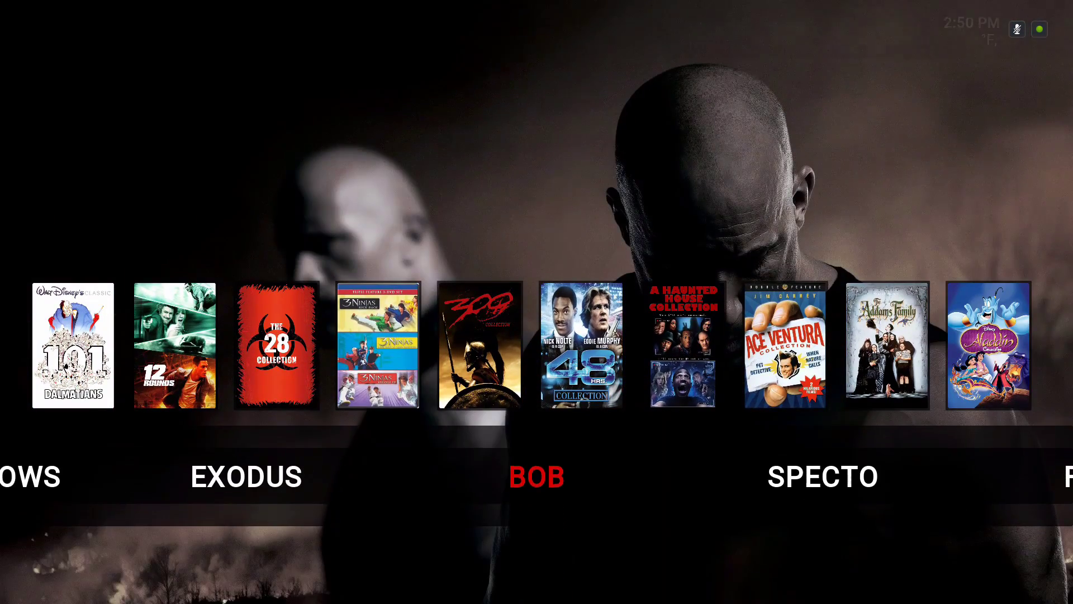
Step: Browse SPECTO's TV Most Popular and Movies Most Popular rows, then move to FAMILY
key(Right)
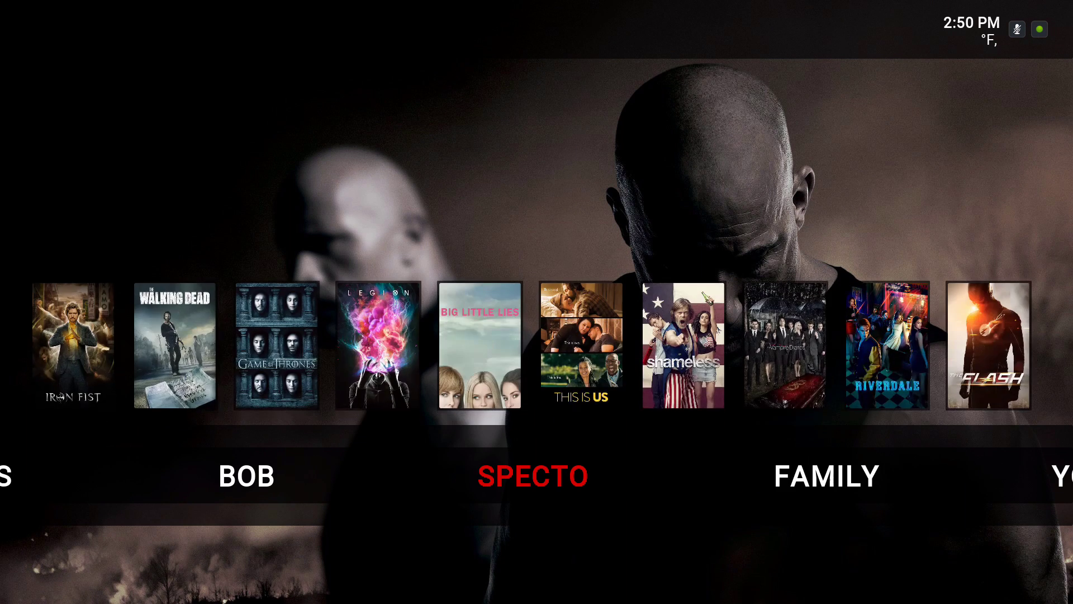
key(Up)
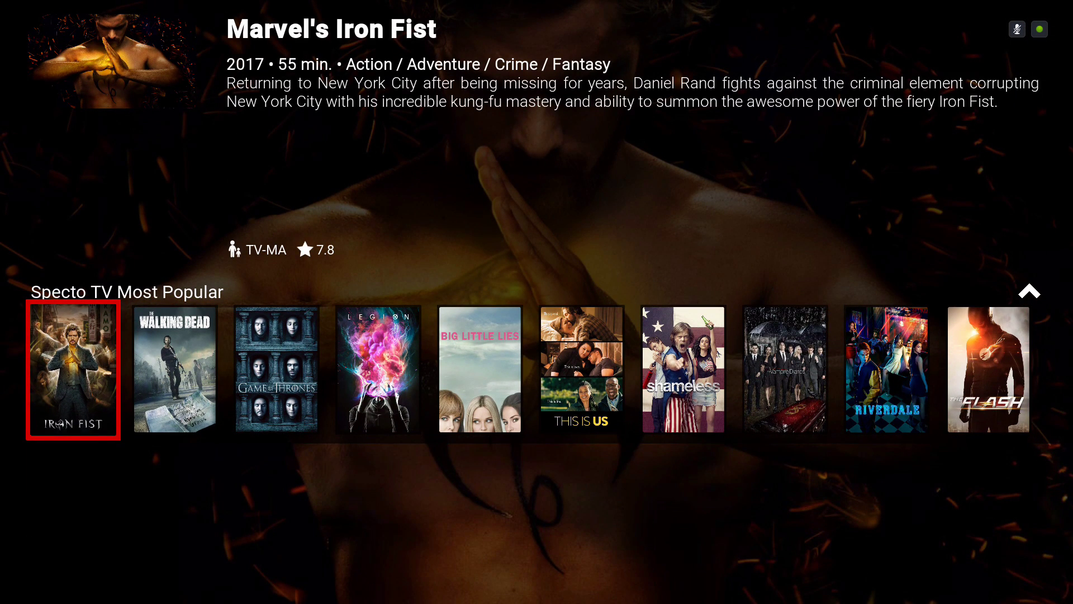
key(Up)
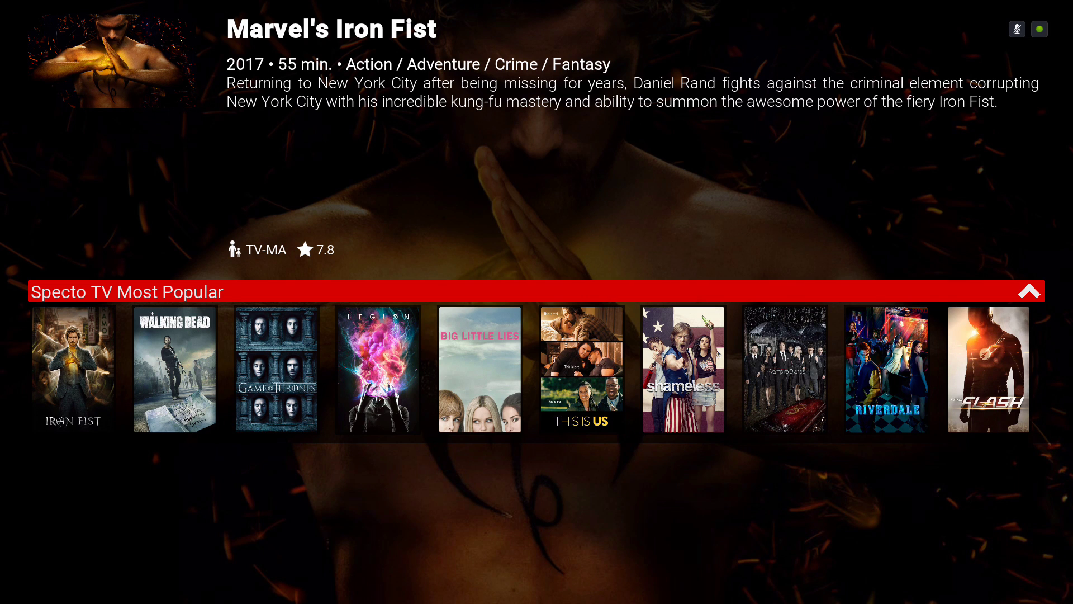
key(Right)
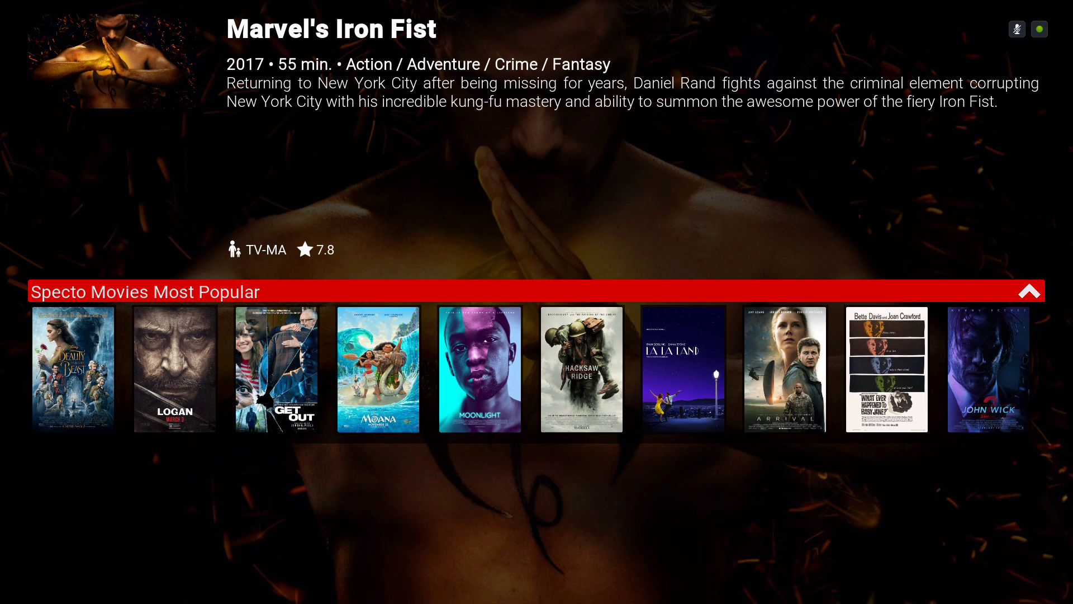
key(Left)
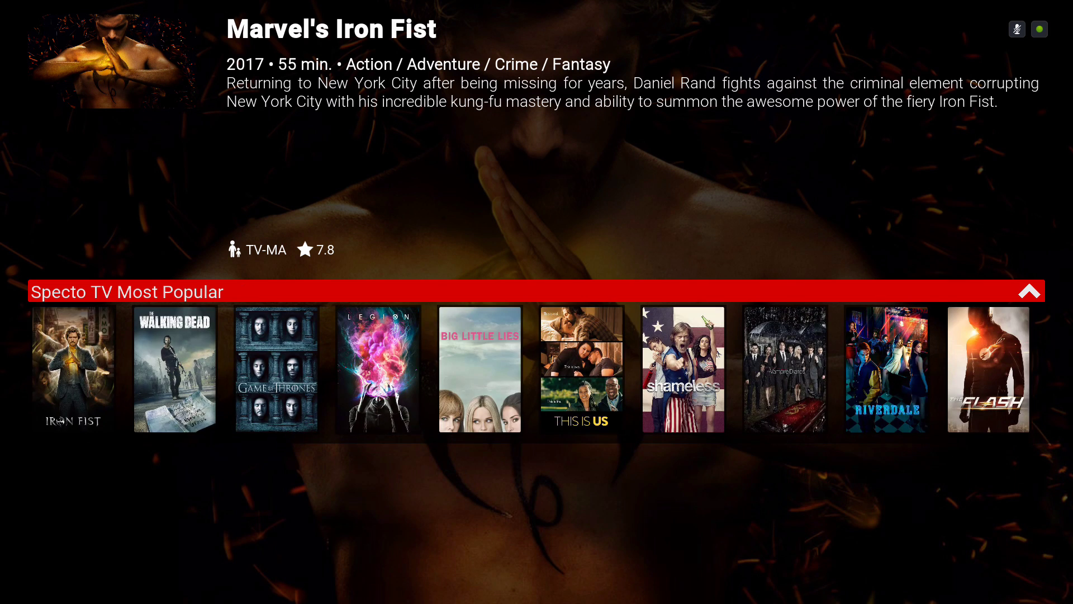
key(Down)
key(Right)
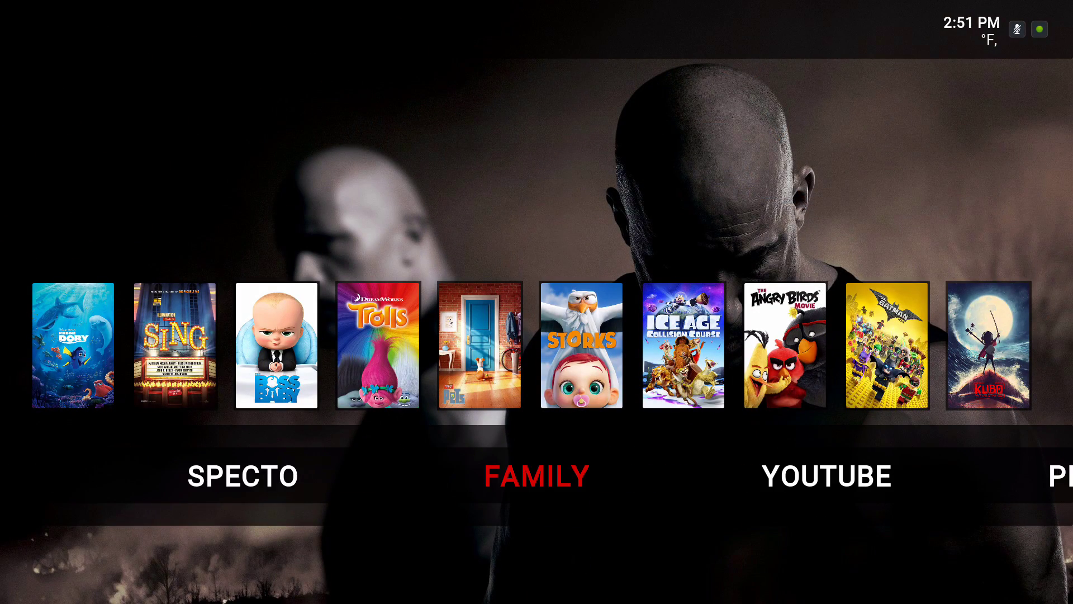
Step: Cycle through the Zen - Family Movies, Exodus - Family TV and Zen - Kids TV rows, then go to YOUTUBE
key(Up)
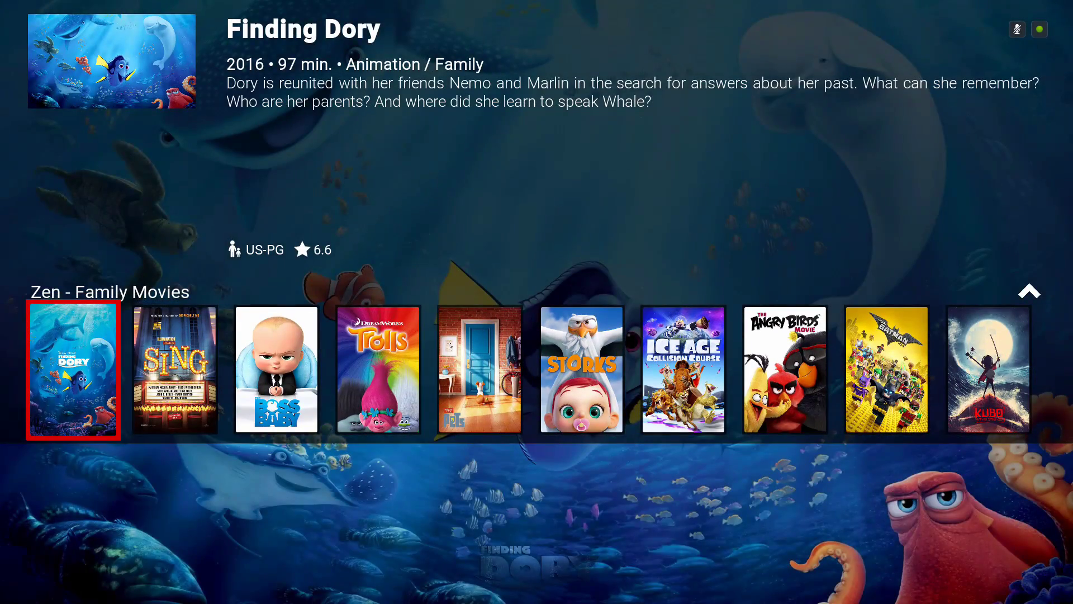
key(Up)
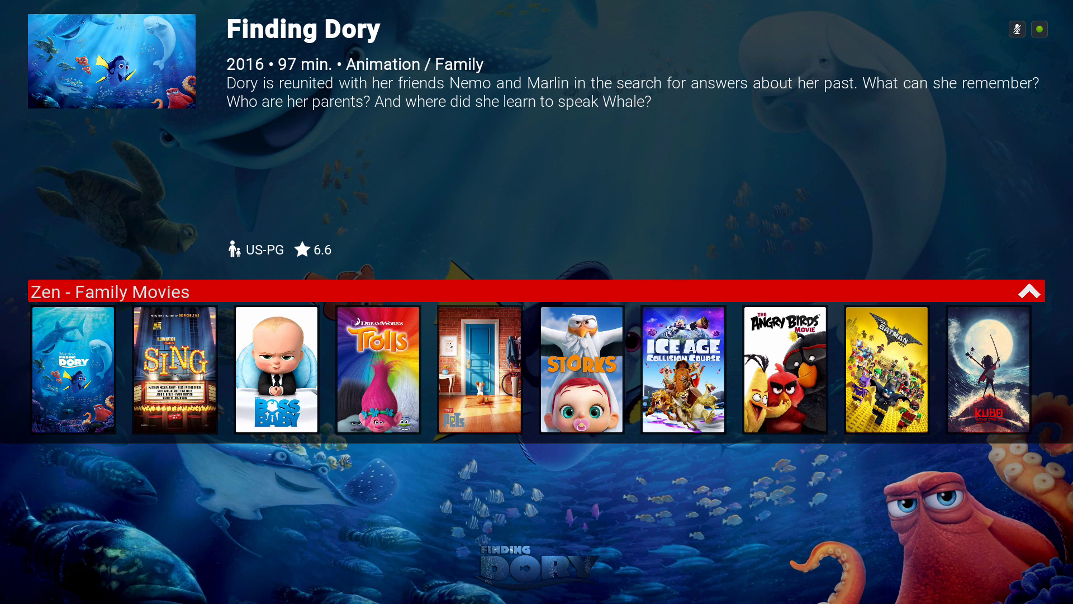
key(Right)
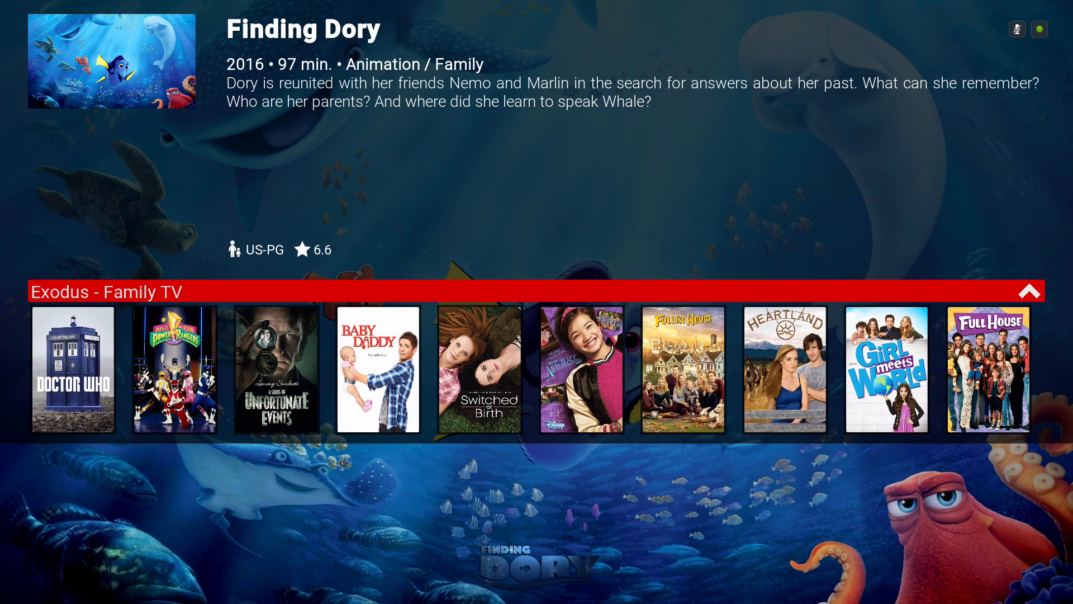
key(Right)
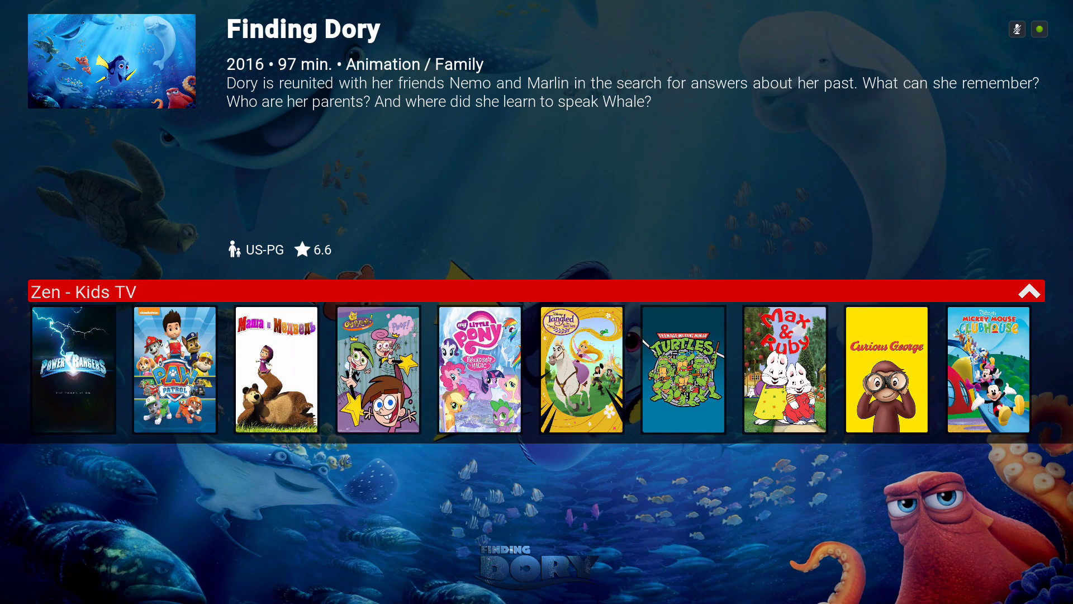
key(Right)
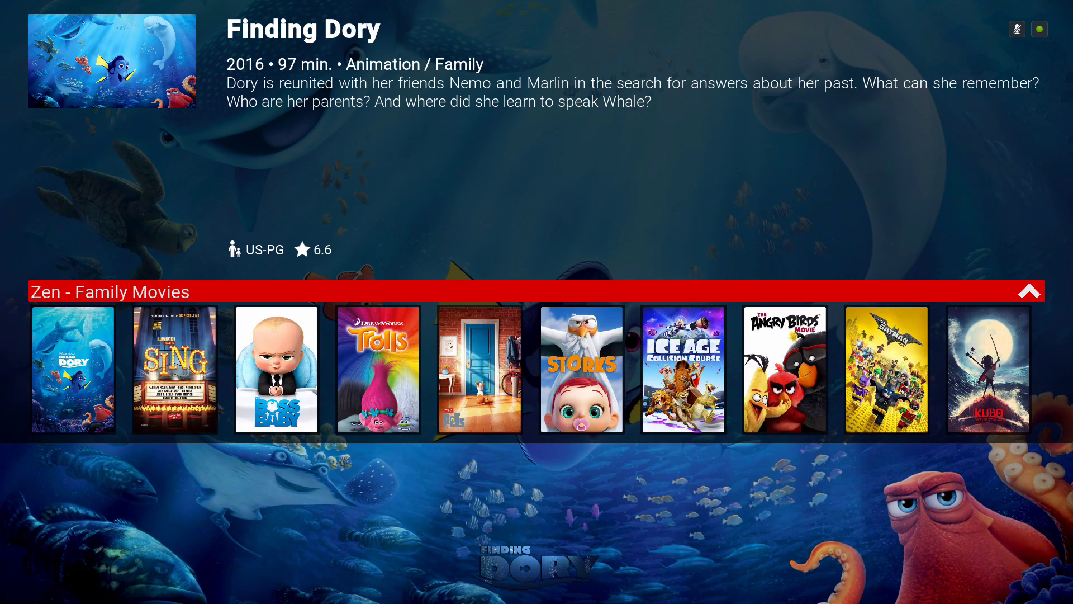
key(Right)
key(Right)
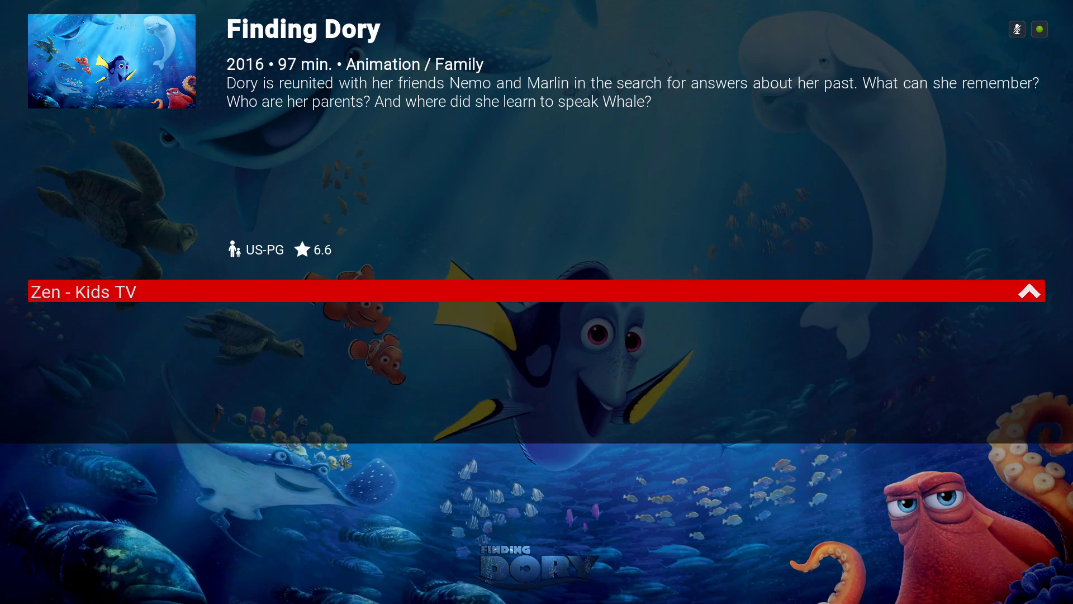
key(Right)
key(Down)
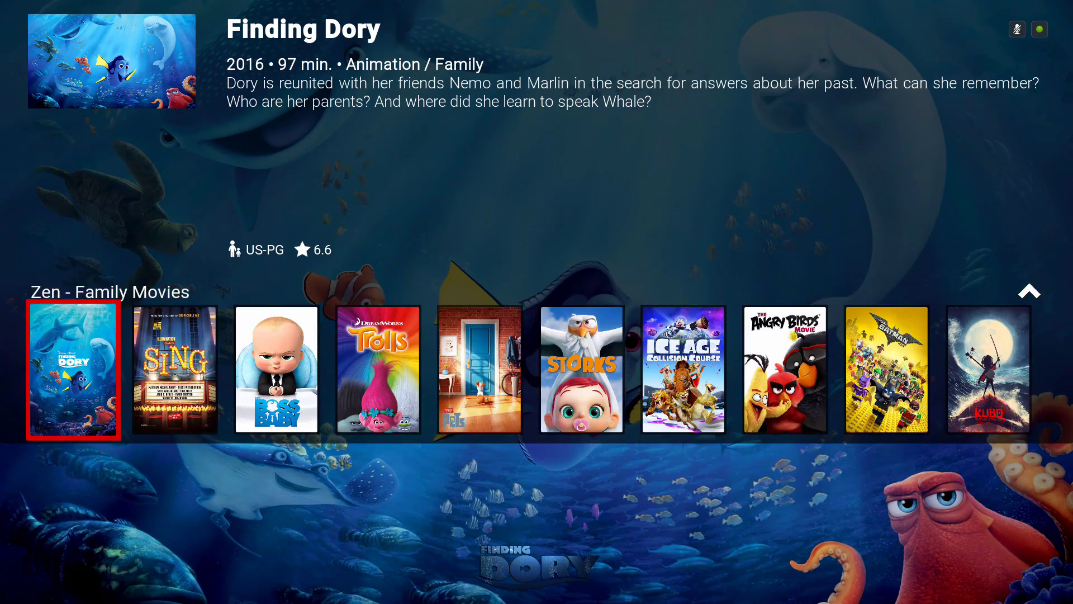
key(Escape)
key(Right)
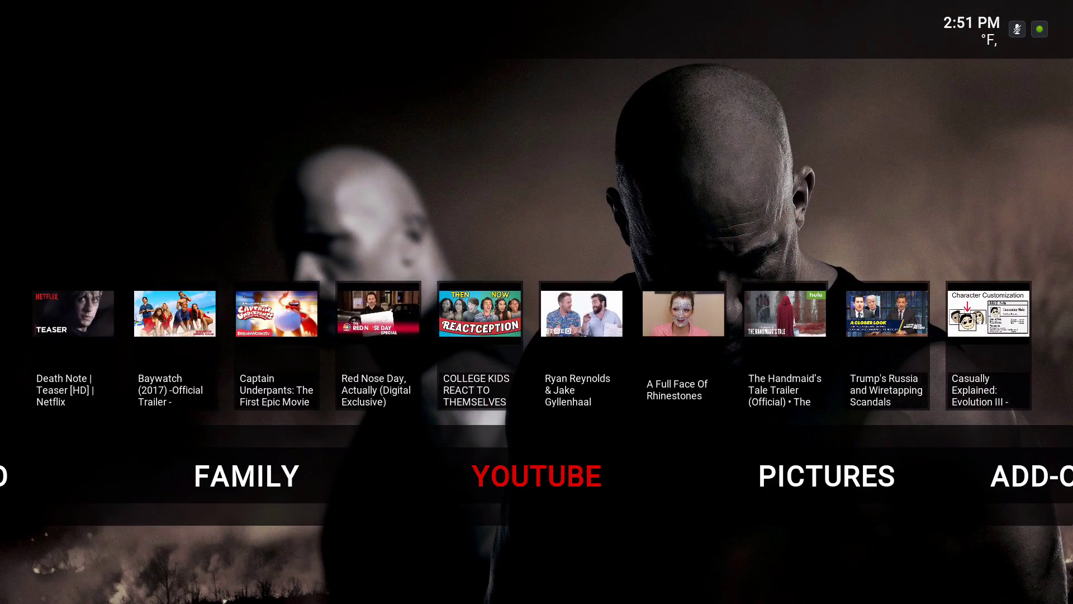
Step: Browse the YouTube popular videos from the Death Note teaser, then move to PICTURES
key(Up)
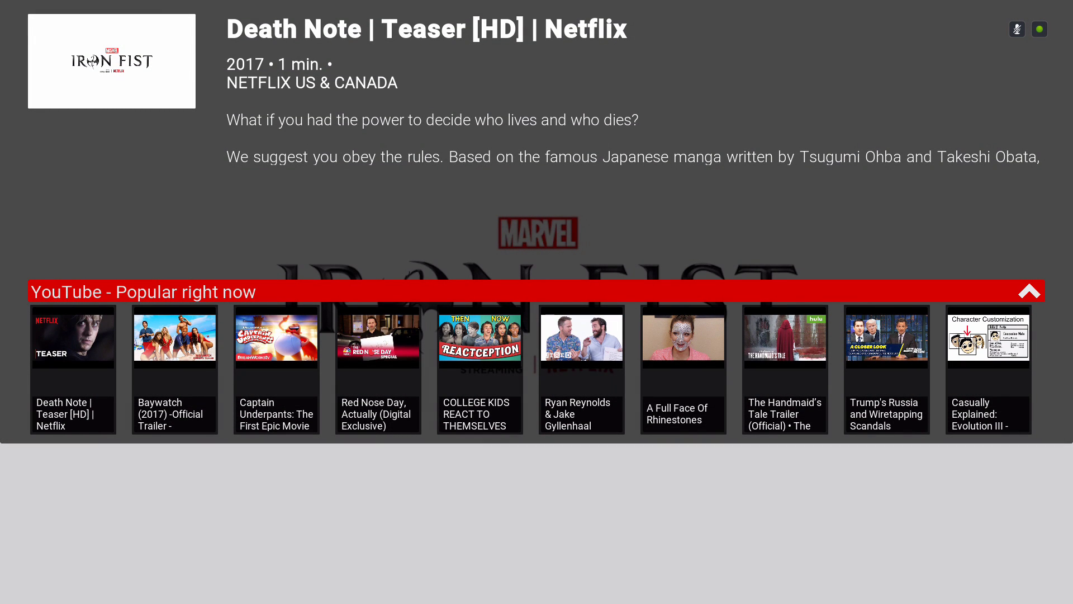
key(Down)
key(Right)
key(Right)
key(Right)
key(Right)
key(Right)
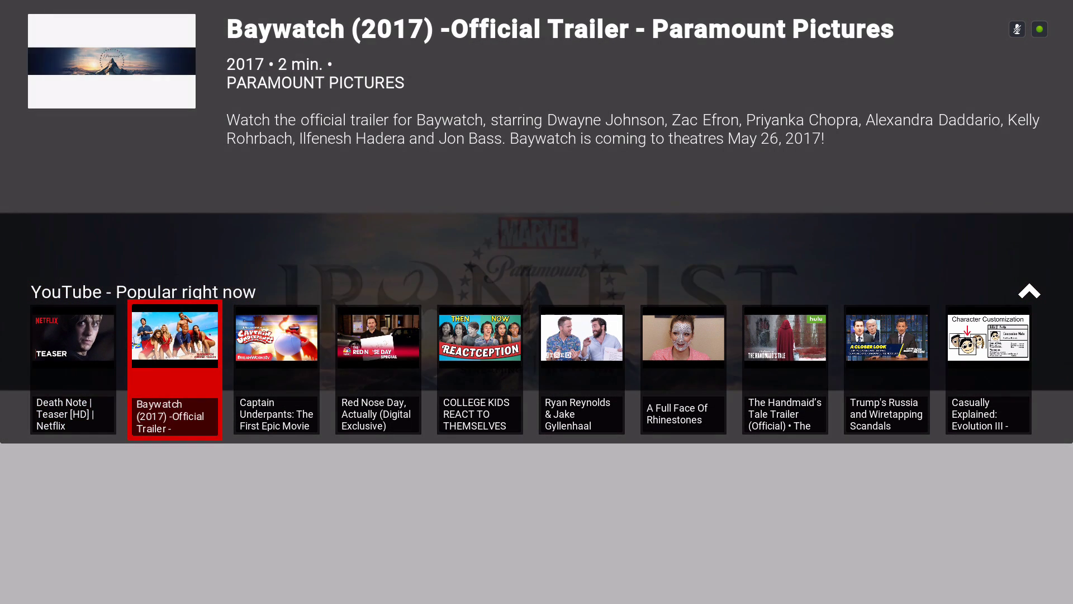
key(Left)
key(Left)
key(Left)
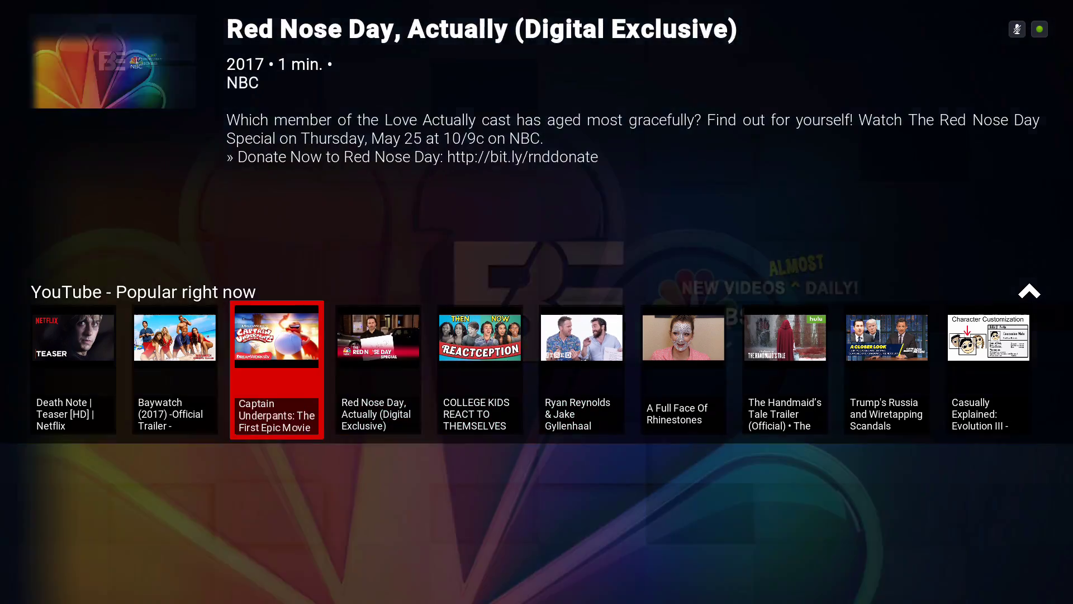
key(Left)
key(Left)
key(Up)
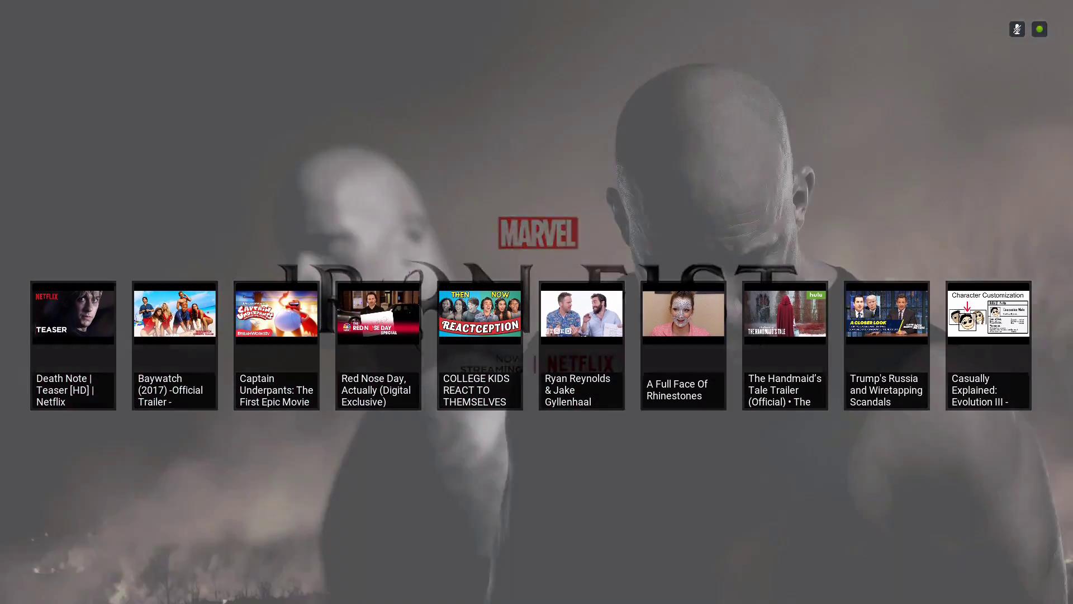
key(Right)
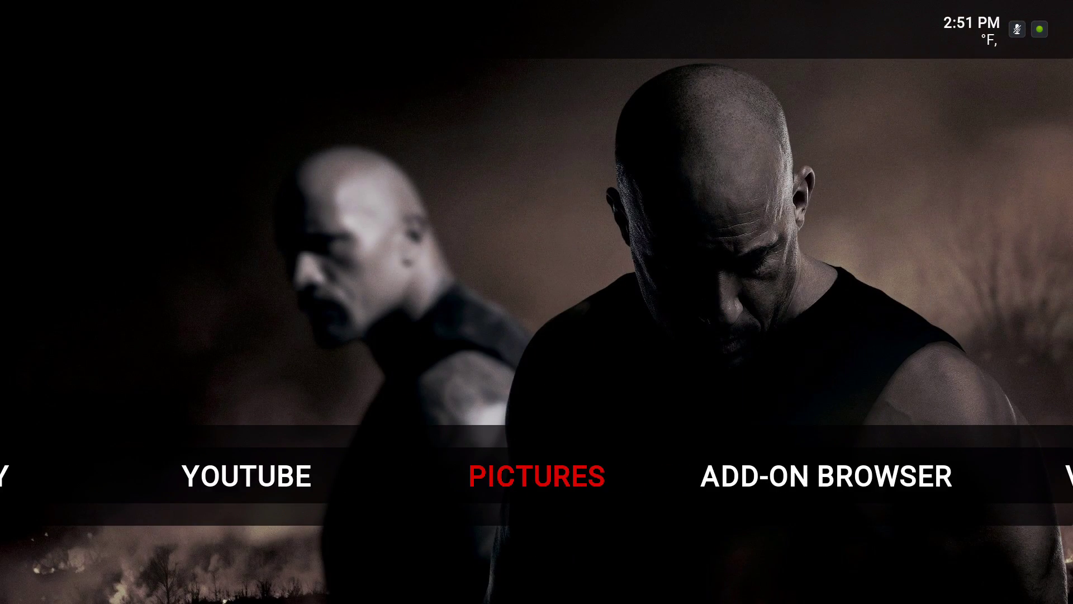
Step: Open the Settings grid and browse its categories, from Profiles back to Skin settings
key(Right)
key(Right)
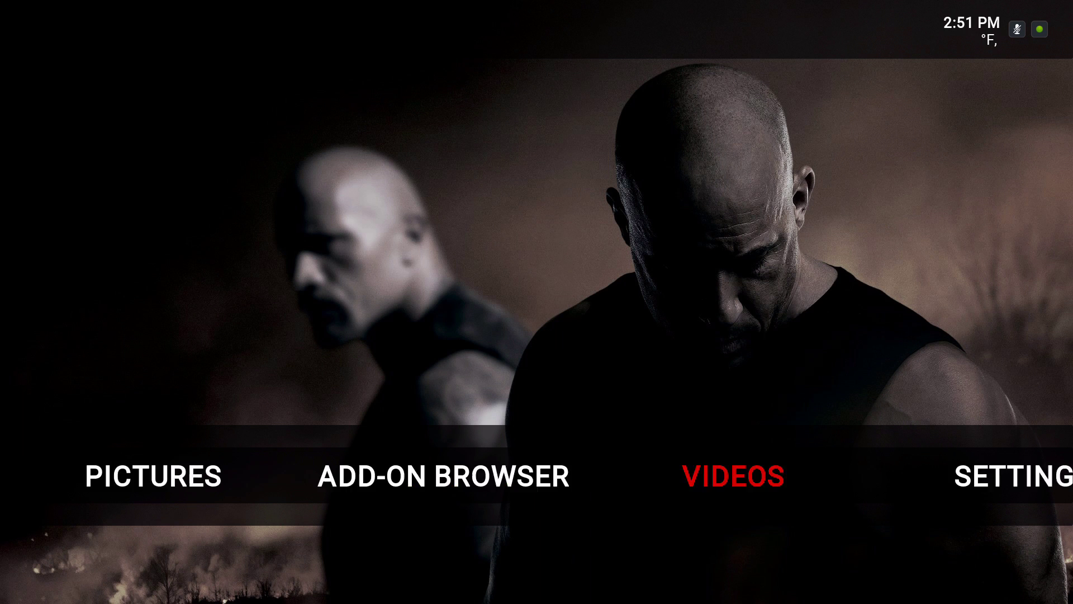
key(Right)
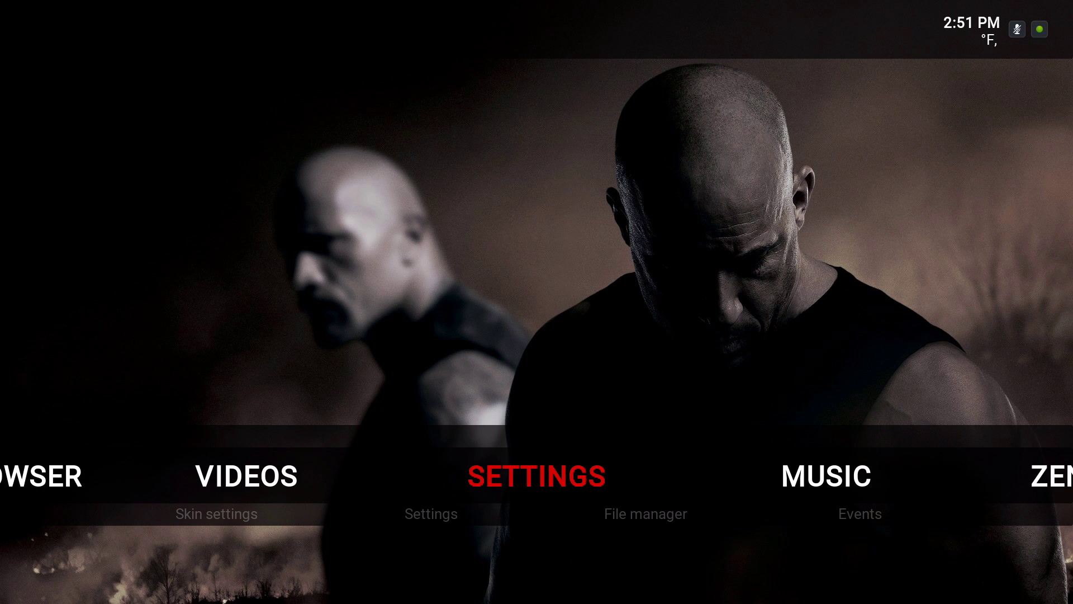
key(Return)
key(Down)
key(Left)
key(Up)
key(Right)
key(Right)
key(Right)
key(Down)
key(Left)
key(Left)
key(Down)
key(Left)
key(Up)
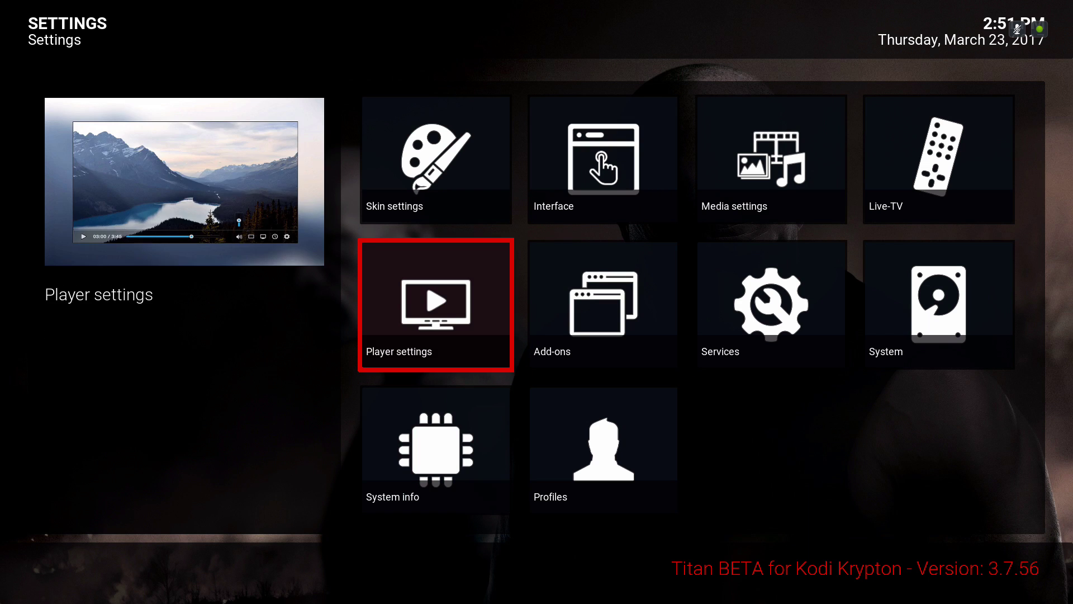
key(Up)
Step: Look through the skin's Homescreen layout options, including Show RSS news feeds
key(Escape)
key(Right)
key(Down)
key(Down)
key(Down)
key(Down)
key(Down)
key(Down)
key(Down)
key(Down)
key(Down)
key(Down)
key(Up)
key(Up)
key(Up)
key(Up)
key(Left)
key(Down)
key(Down)
key(Down)
key(Down)
key(Down)
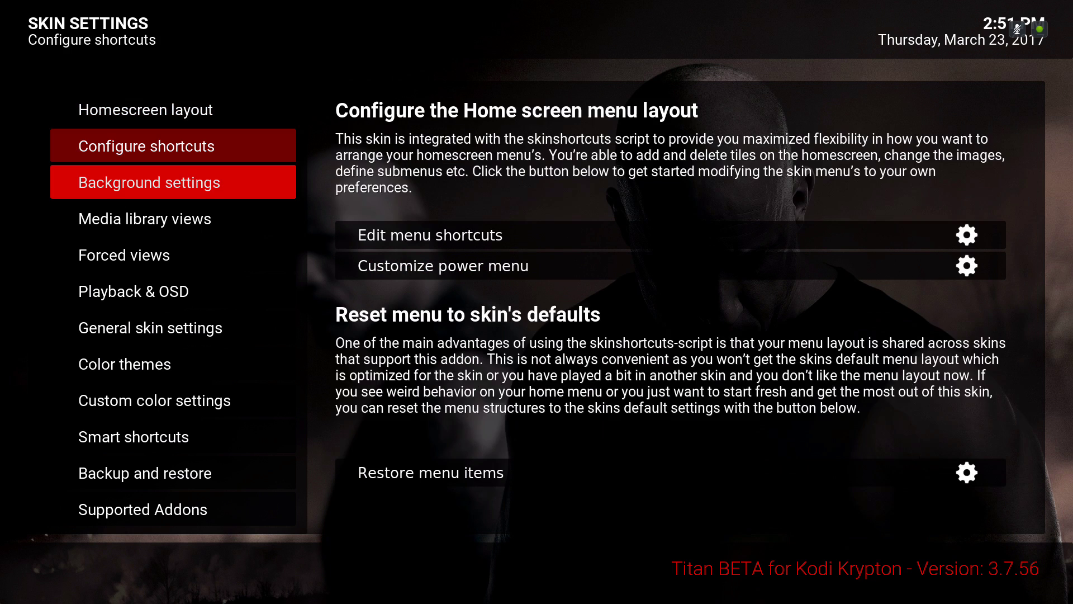
Step: Close Skin Settings and the Settings grid, returning to the home menu at Zen Movies
key(Escape)
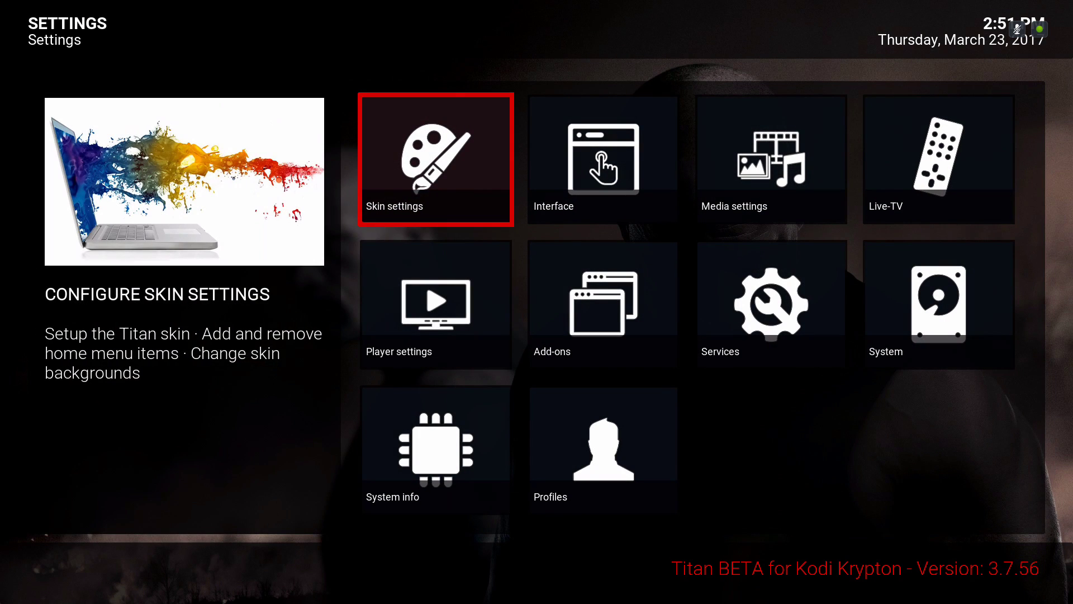
key(Up)
key(Up)
key(Up)
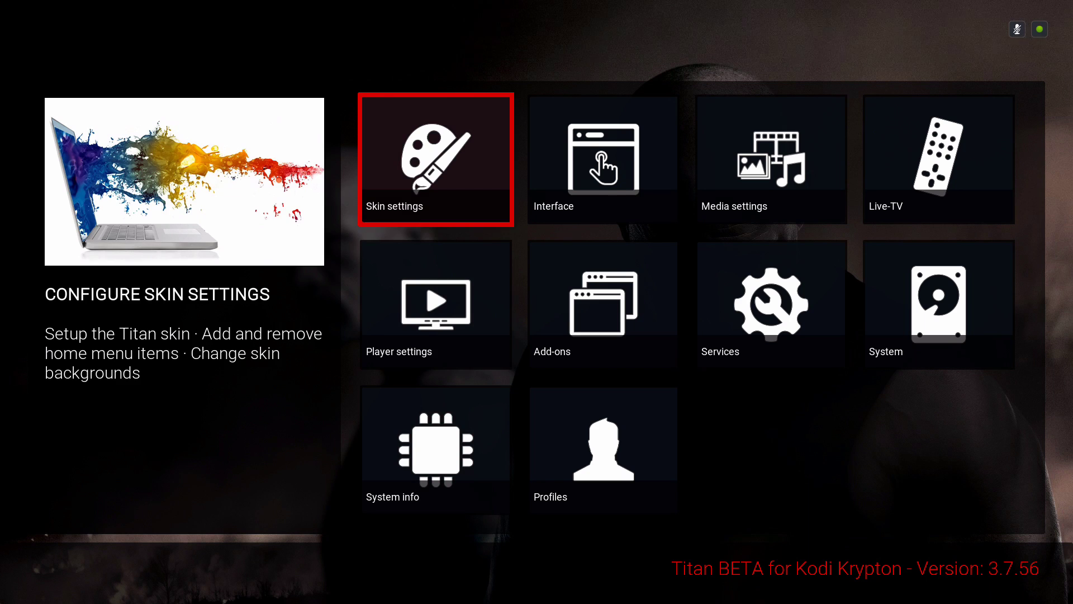
key(Escape)
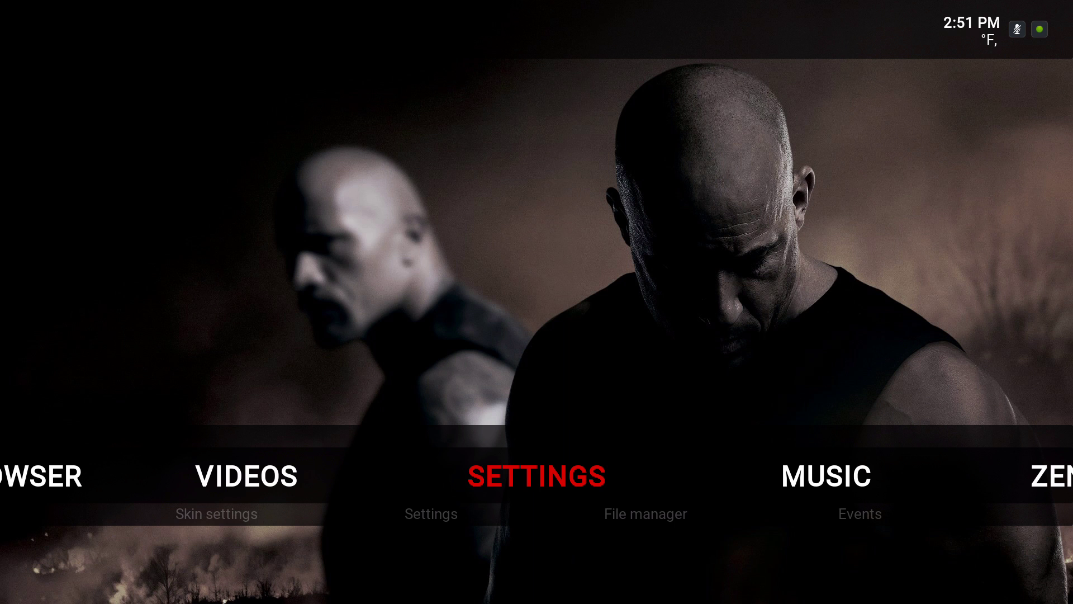
key(Right)
key(Right)
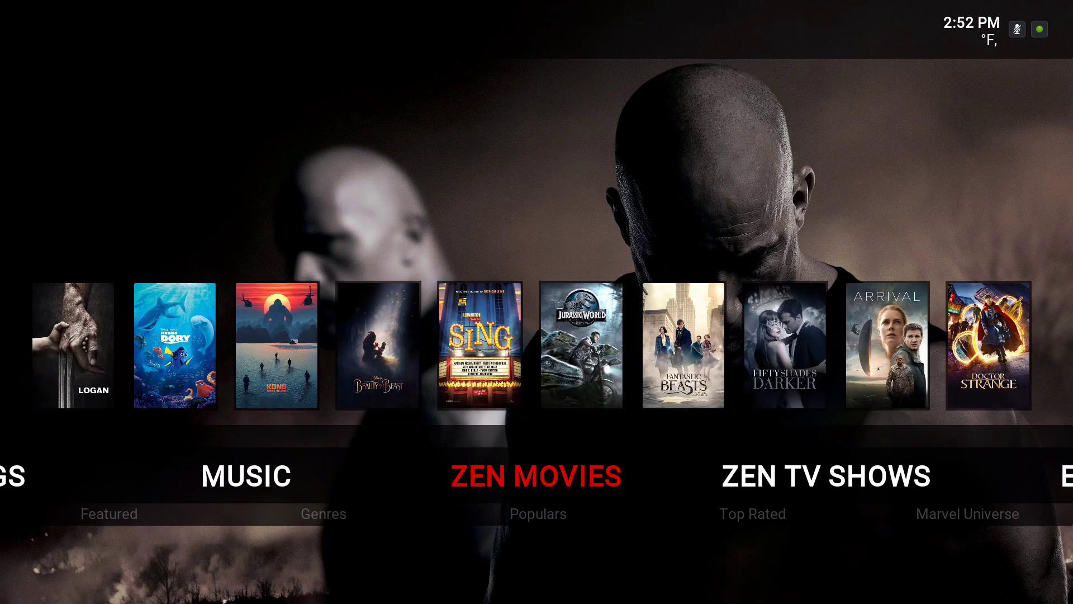
Step: Move through Music, Zen Movies, Exodus and YouTube to Add-on Browser, then open Programs
key(Left)
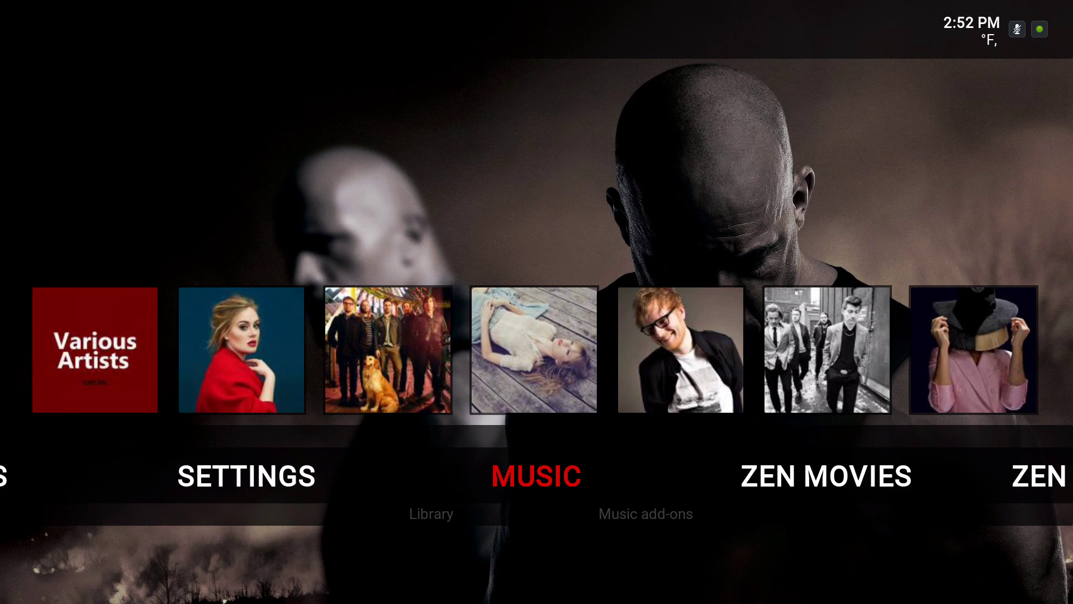
key(Left)
key(Right)
key(Right)
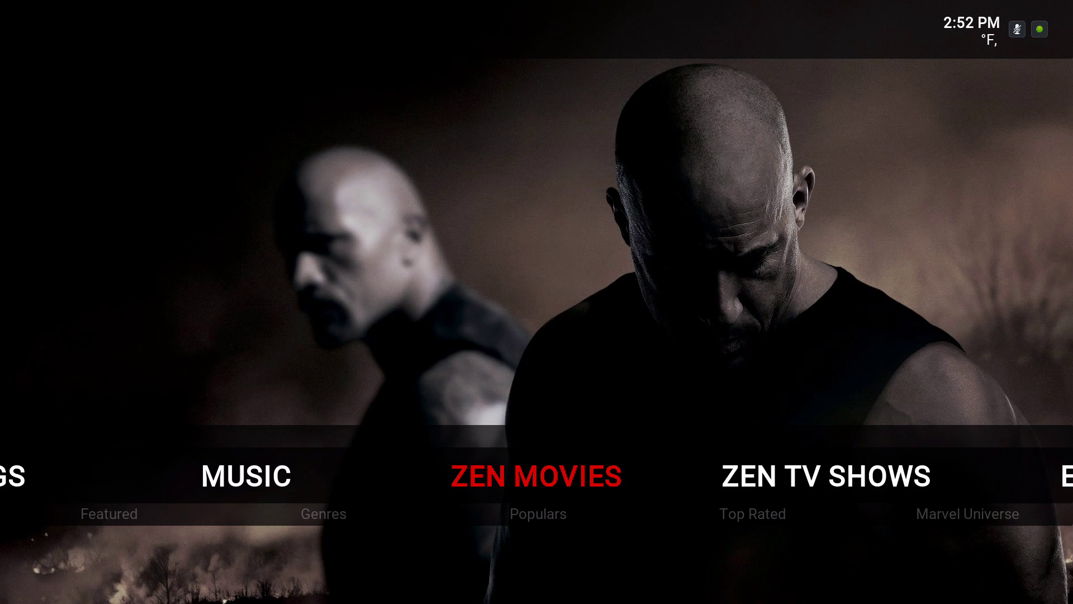
key(Right)
key(Right)
key(Right)
key(Right)
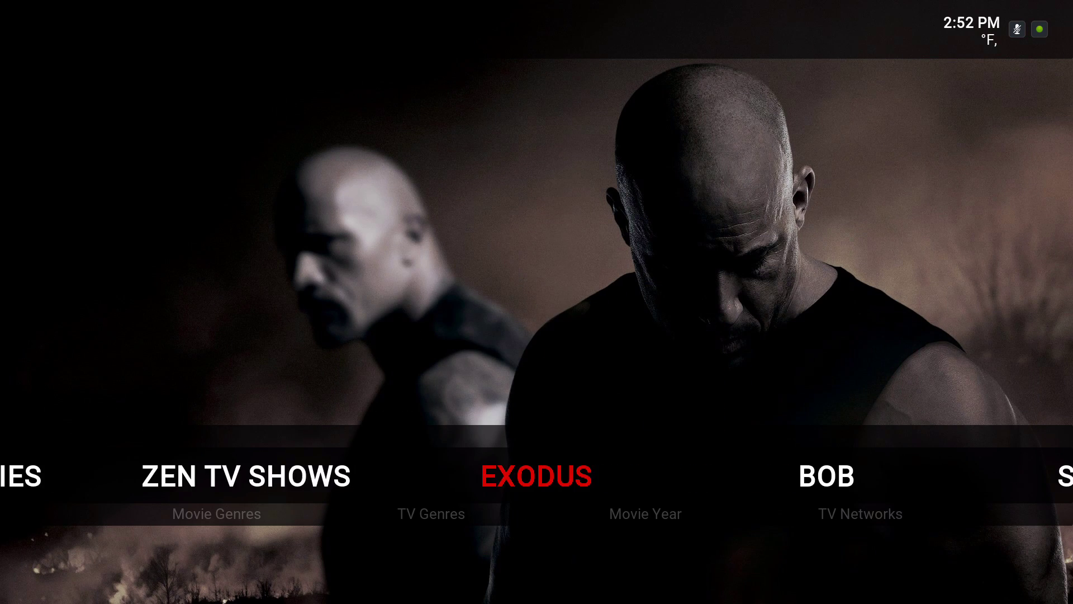
key(Right)
key(Right)
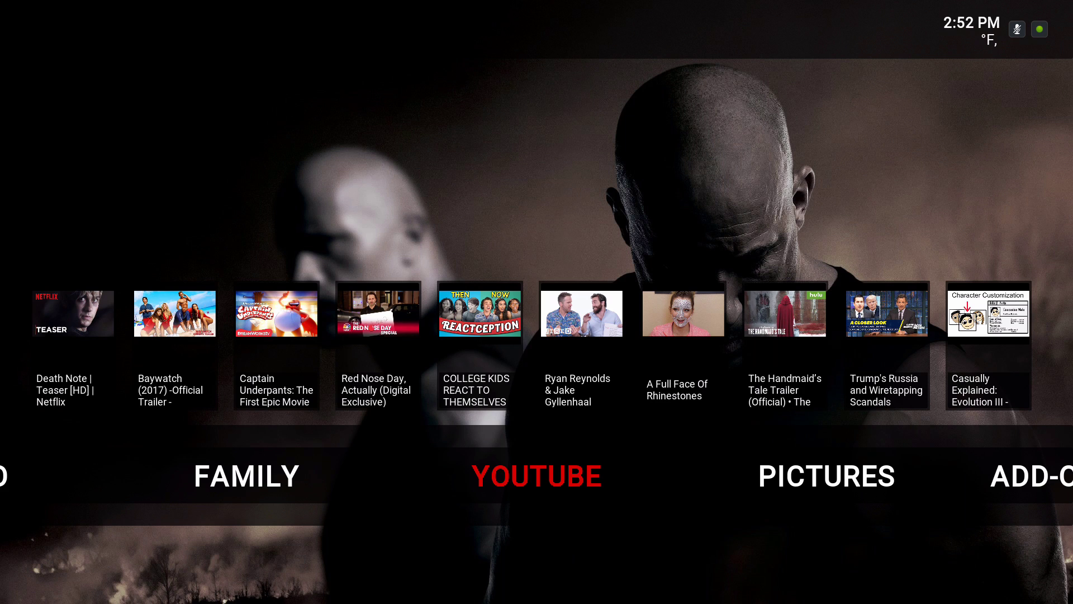
key(Right)
key(Right)
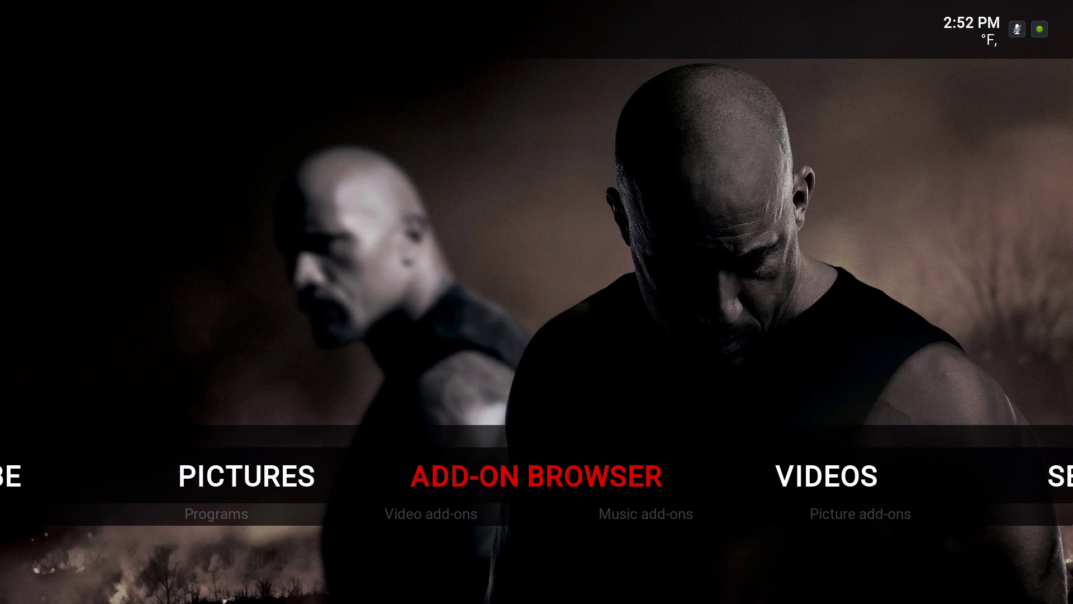
key(Down)
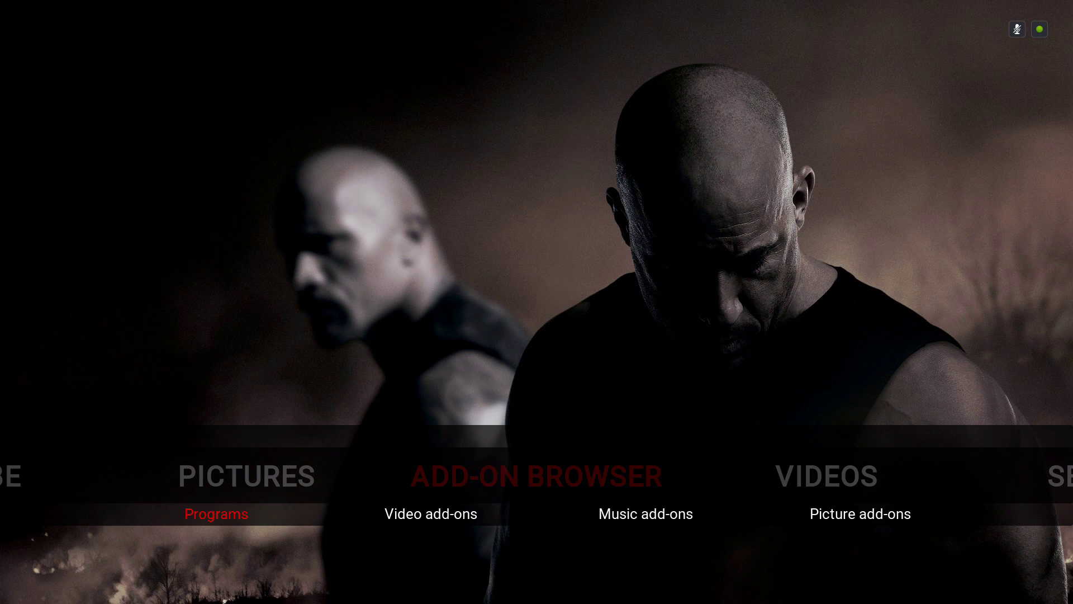
key(Return)
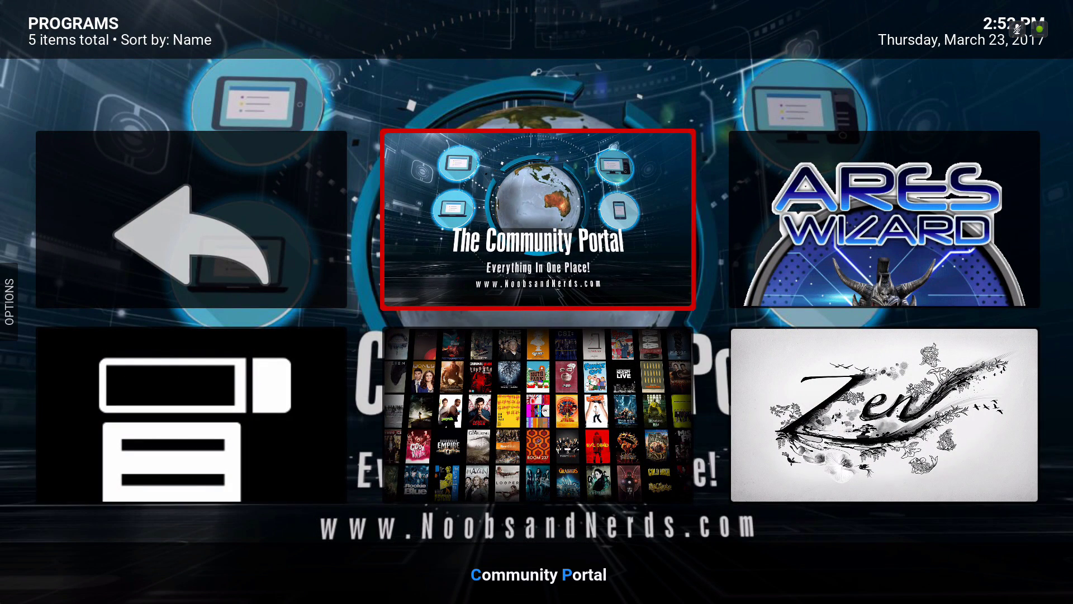
Step: Launch Ares Wizard from the Programs add-ons and dismiss the unstable Kodi version warning
key(Right)
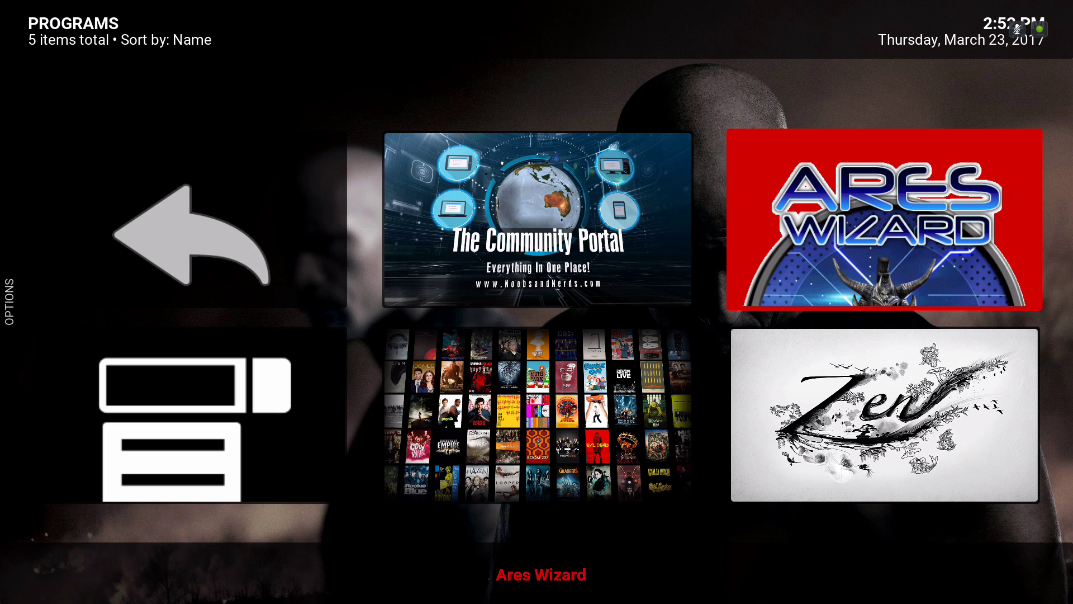
key(Left)
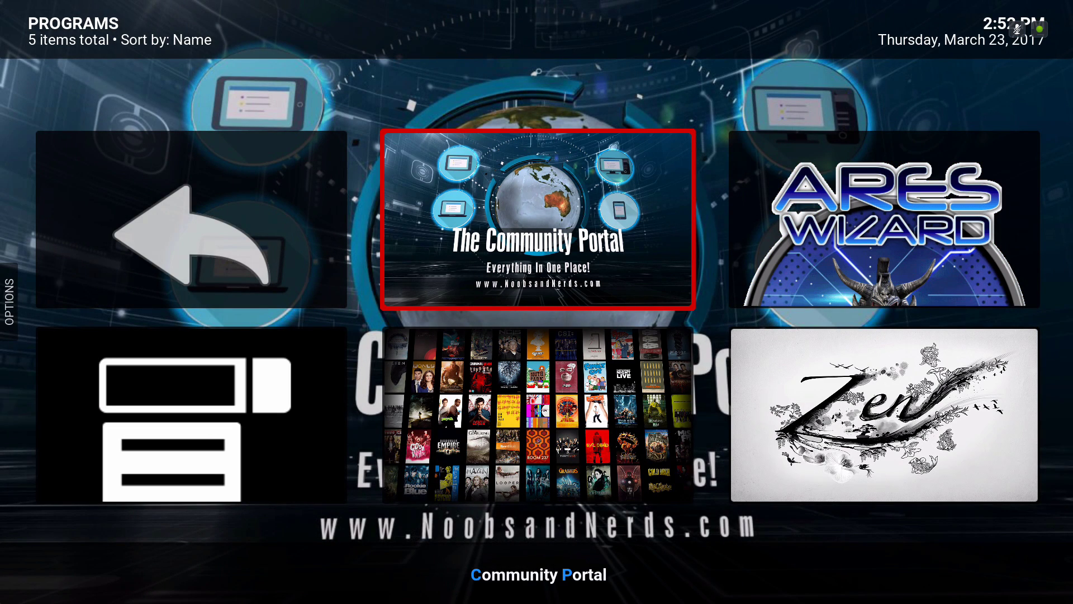
key(Right)
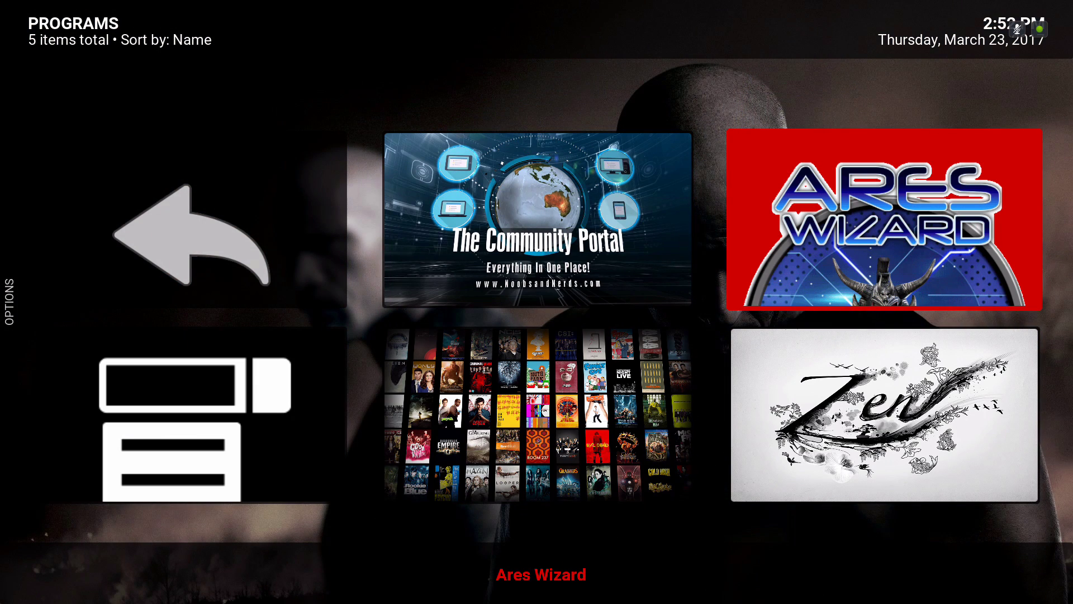
key(Return)
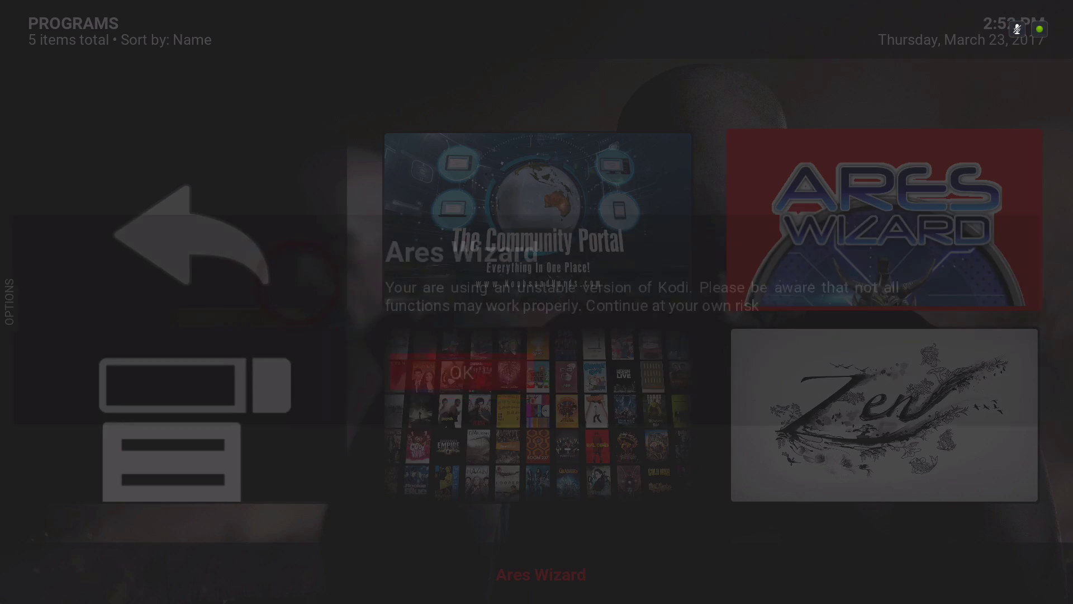
key(Return)
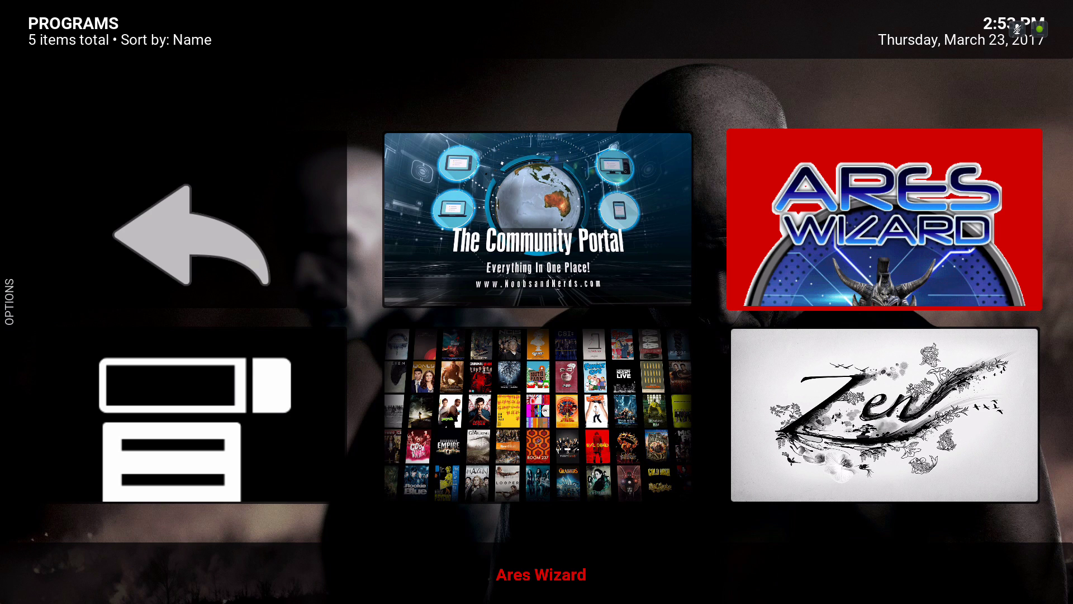
key(Return)
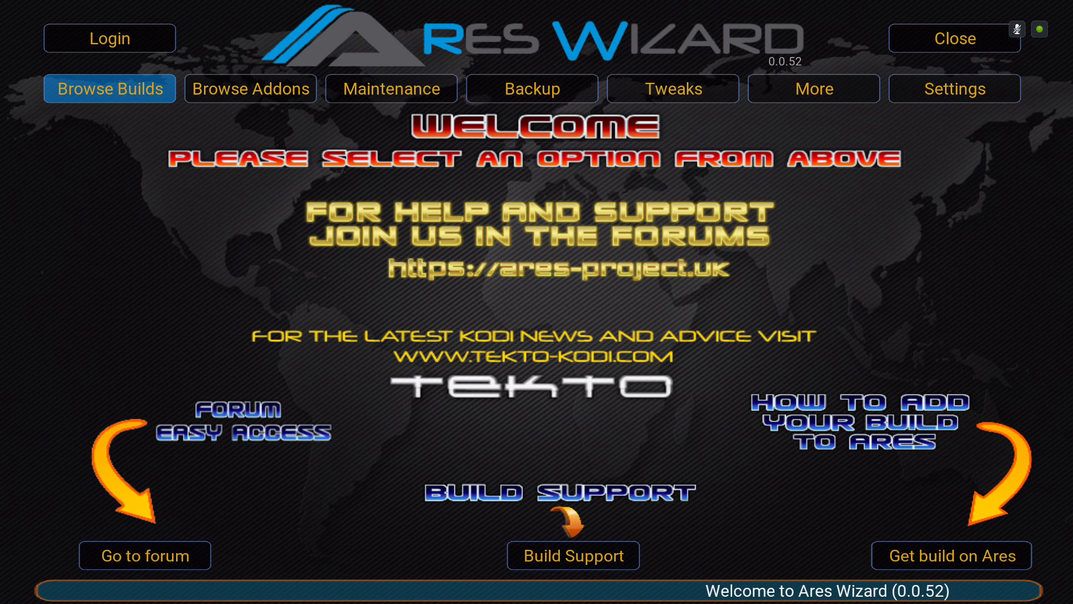
Step: Open Ares Wizard's Backup and Restore panel and choose Restore > Select Backup File
key(Right)
key(Right)
key(Right)
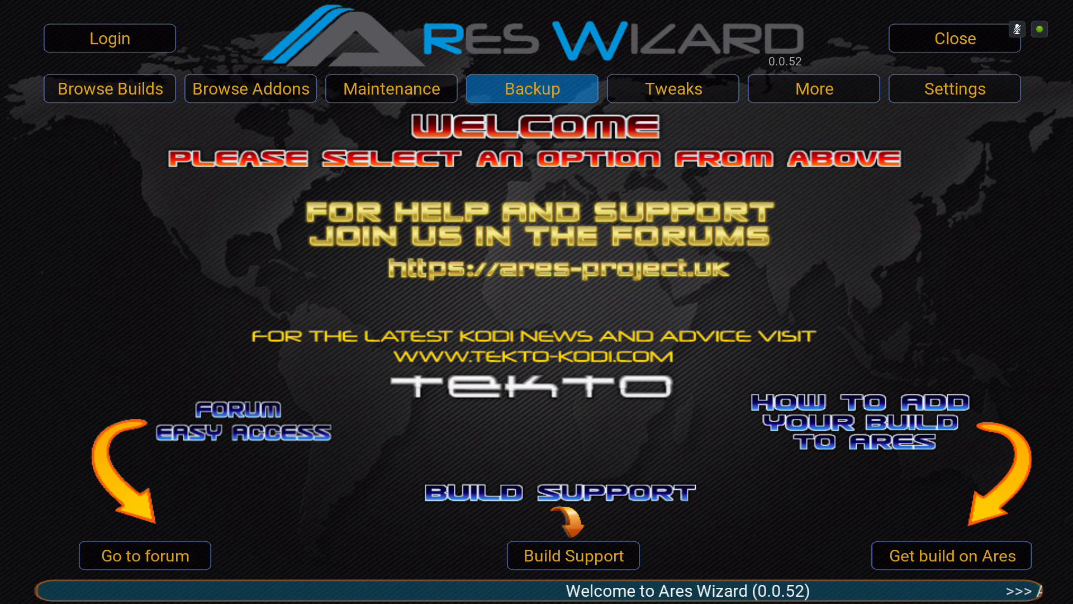
key(Right)
key(Left)
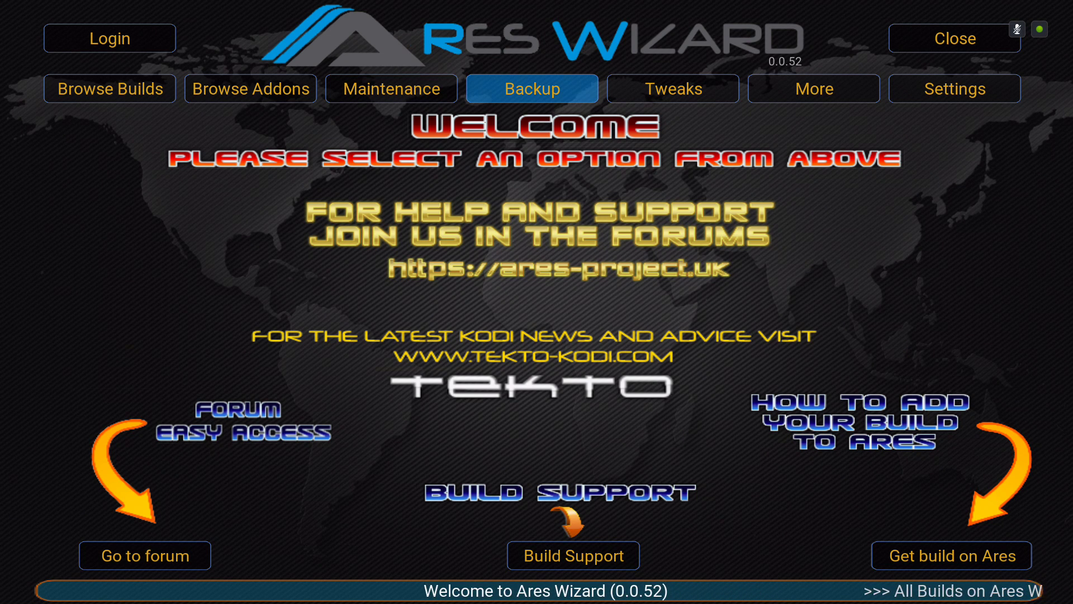
key(Return)
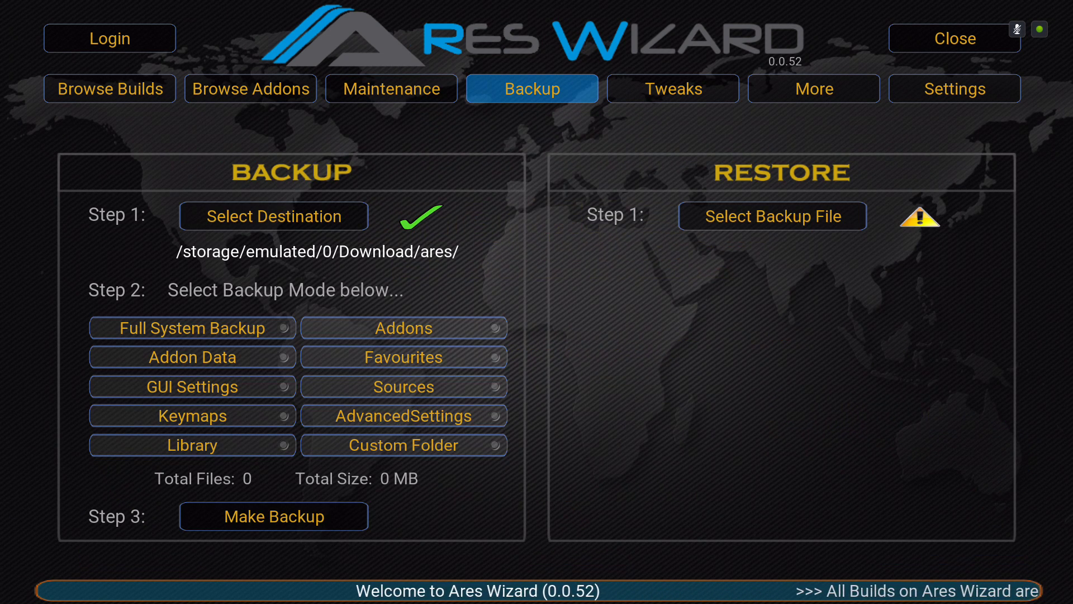
key(Down)
key(Right)
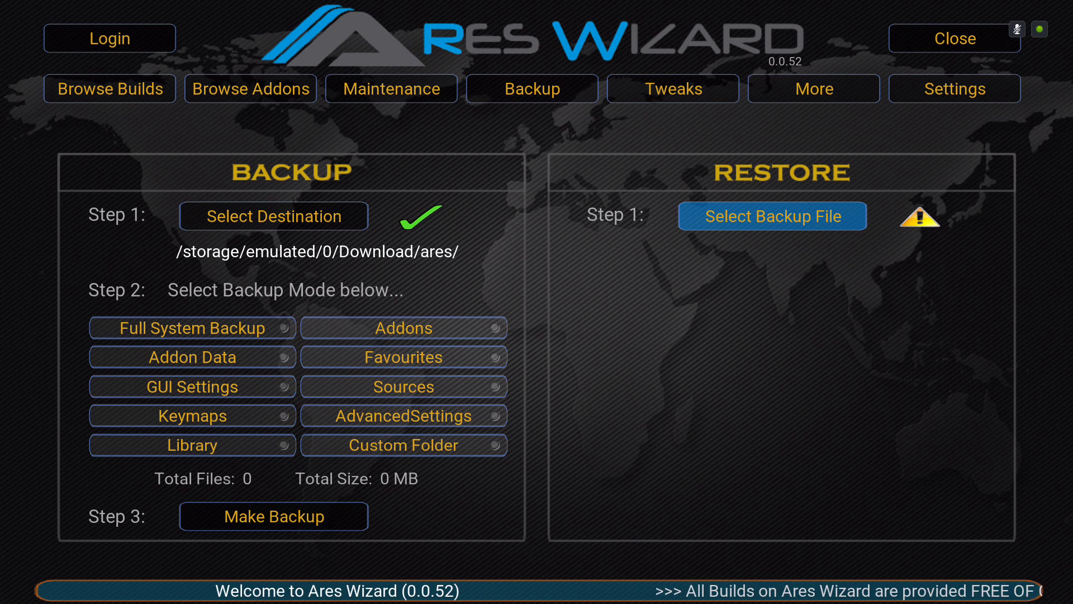
key(Return)
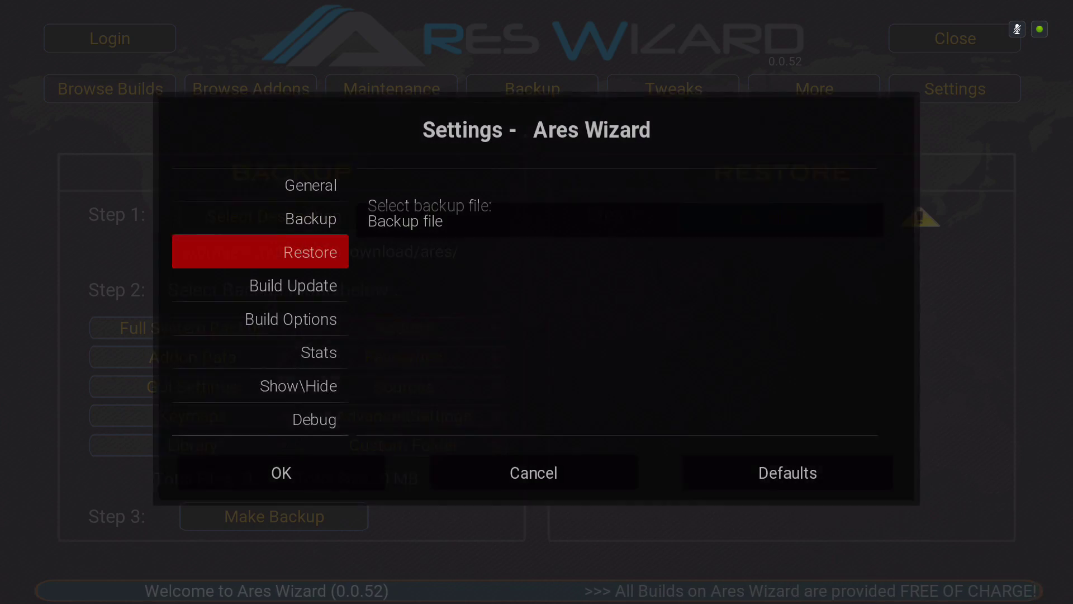
Step: Open the Backup file browser from Ares Wizard Settings and highlight External storage
key(Right)
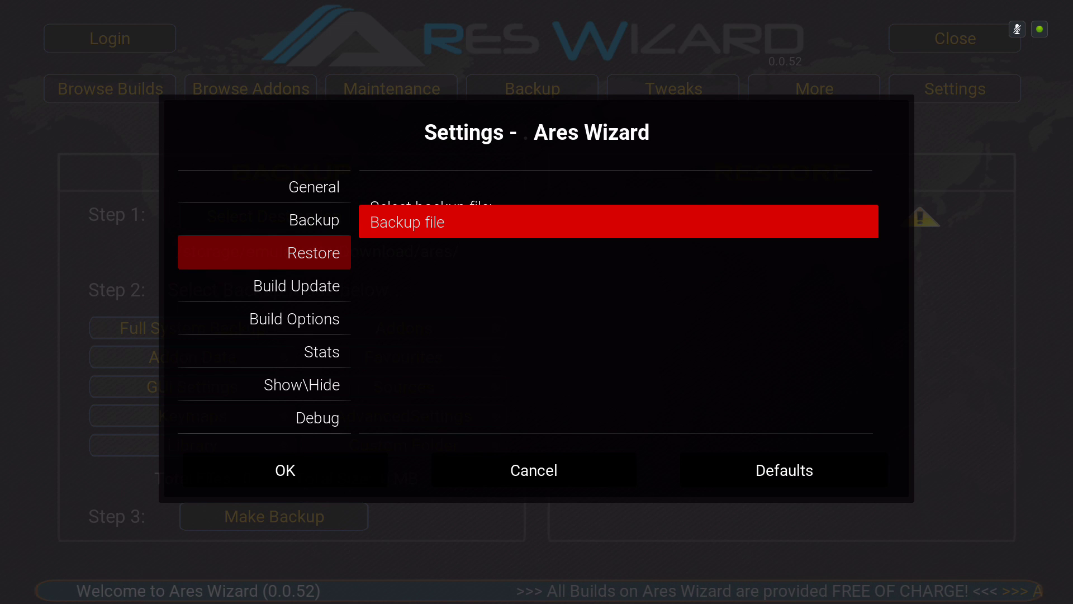
key(Left)
key(Right)
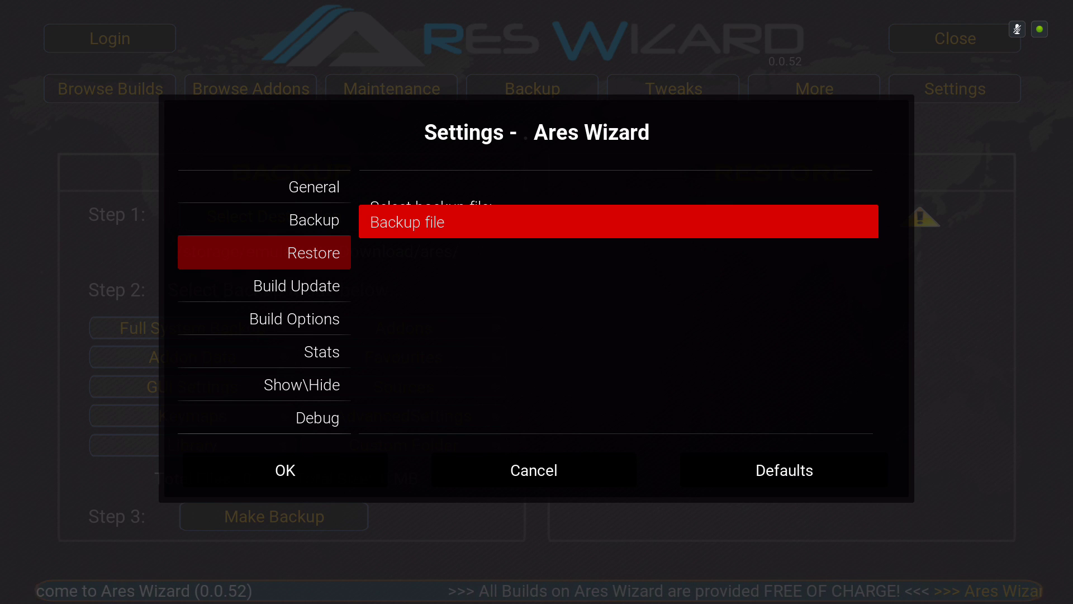
key(Return)
key(Down)
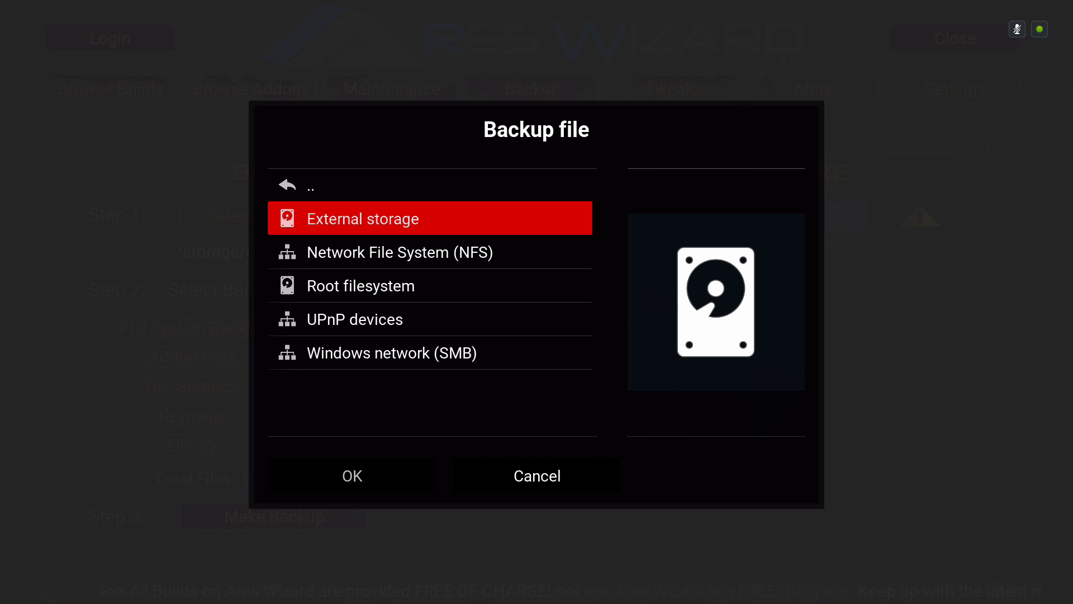
Step: Browse External storage > Download > Community_Builds > My_Builds
key(Return)
key(Down)
key(Down)
key(Down)
key(Down)
key(Down)
key(Down)
key(Down)
key(Down)
key(Down)
key(Down)
key(Down)
key(Up)
key(Return)
key(Down)
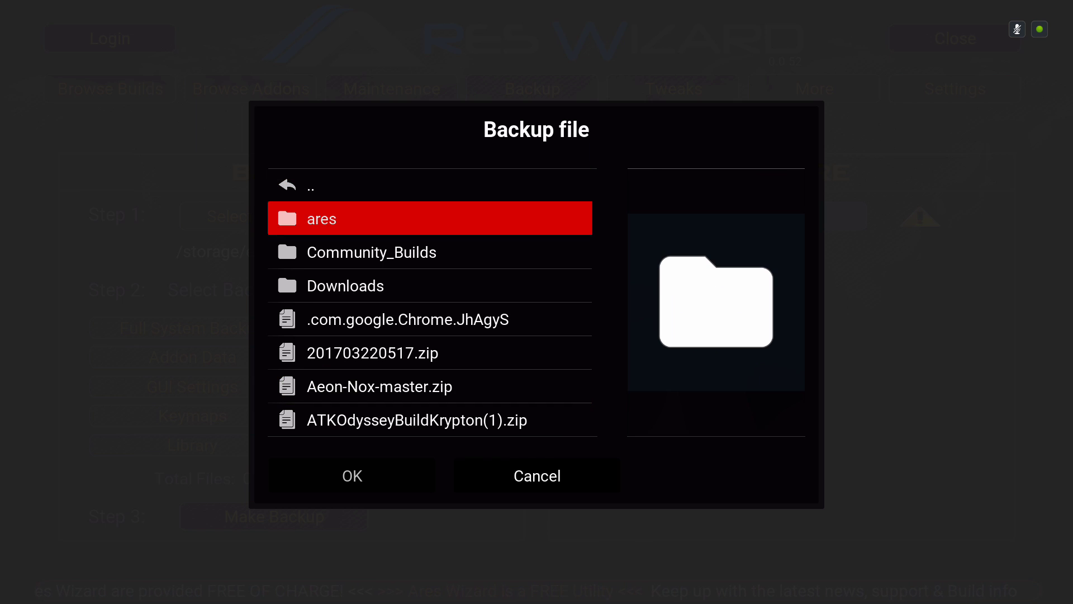
key(Down)
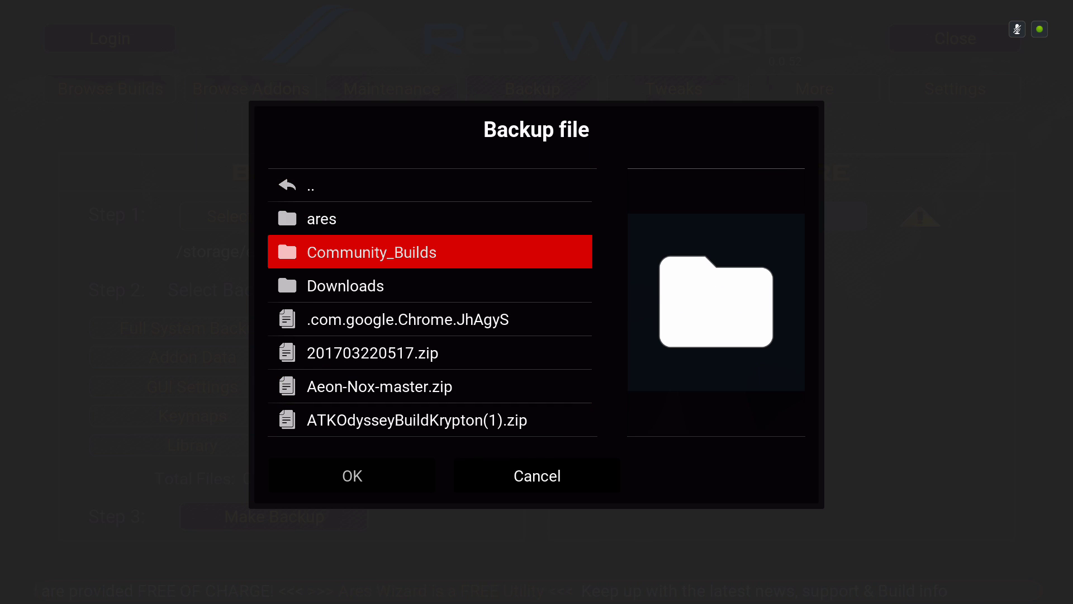
key(Return)
key(Down)
key(Down)
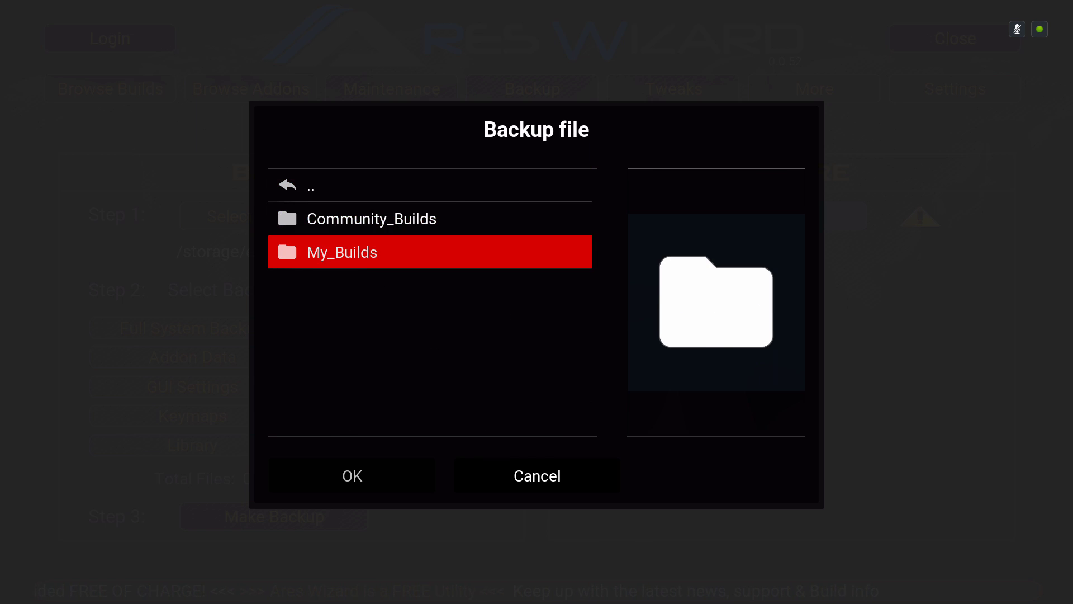
key(Return)
Step: Choose kodititansetup.zip as the restore backup file and save the Restore settings
key(Return)
key(Up)
key(Return)
key(Down)
key(Return)
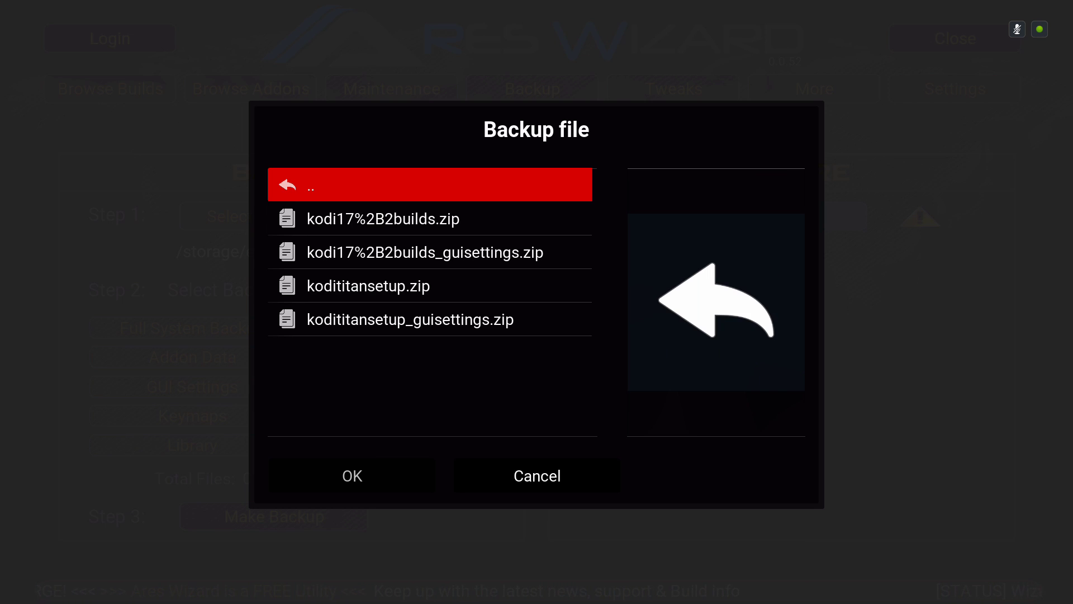
key(Down)
key(Down)
key(Down)
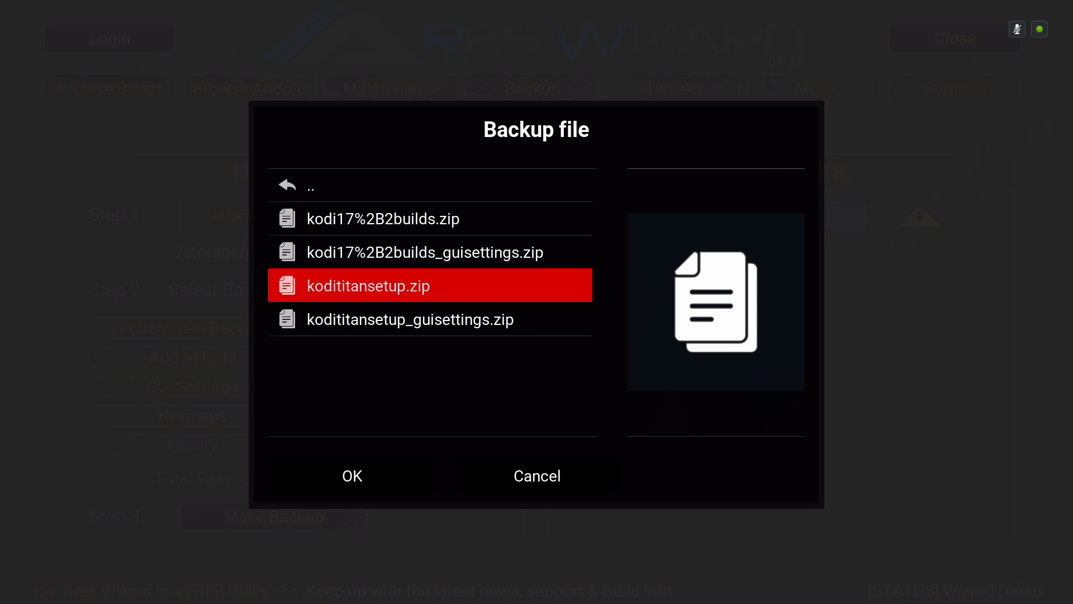
key(Return)
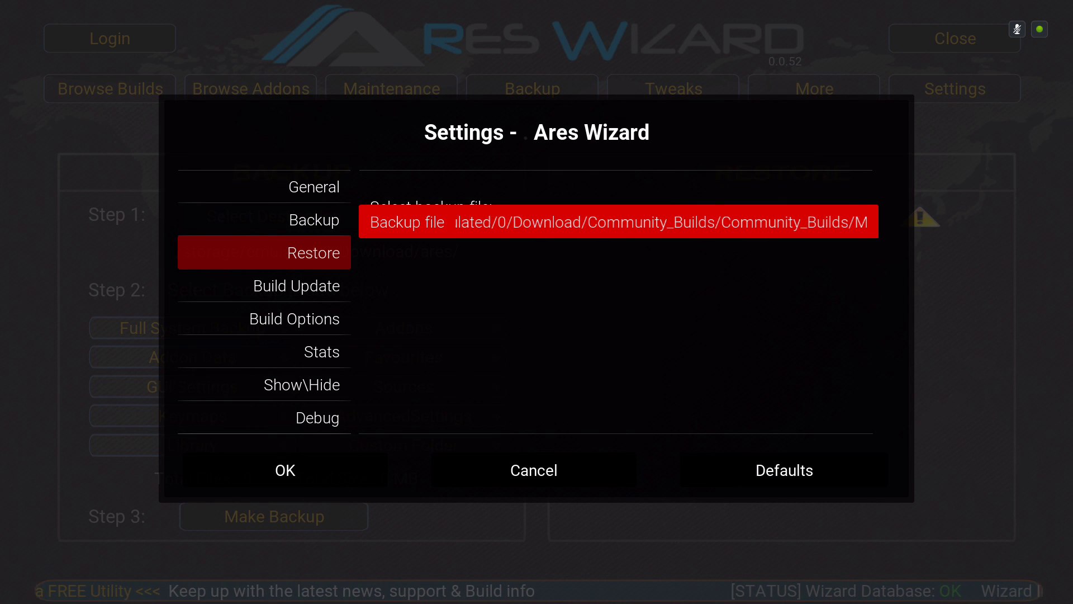
key(Left)
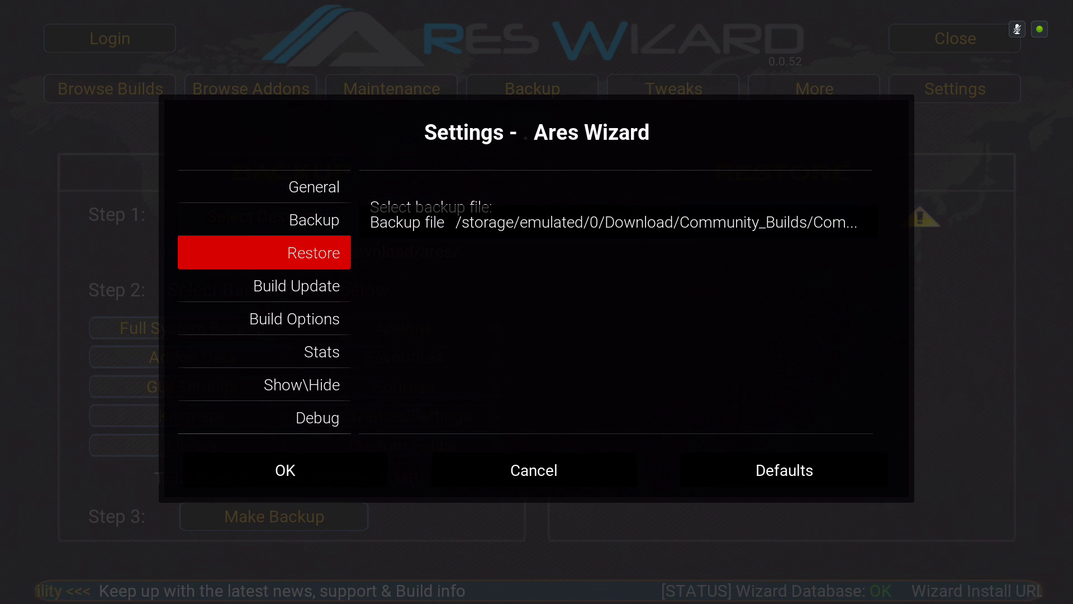
key(Left)
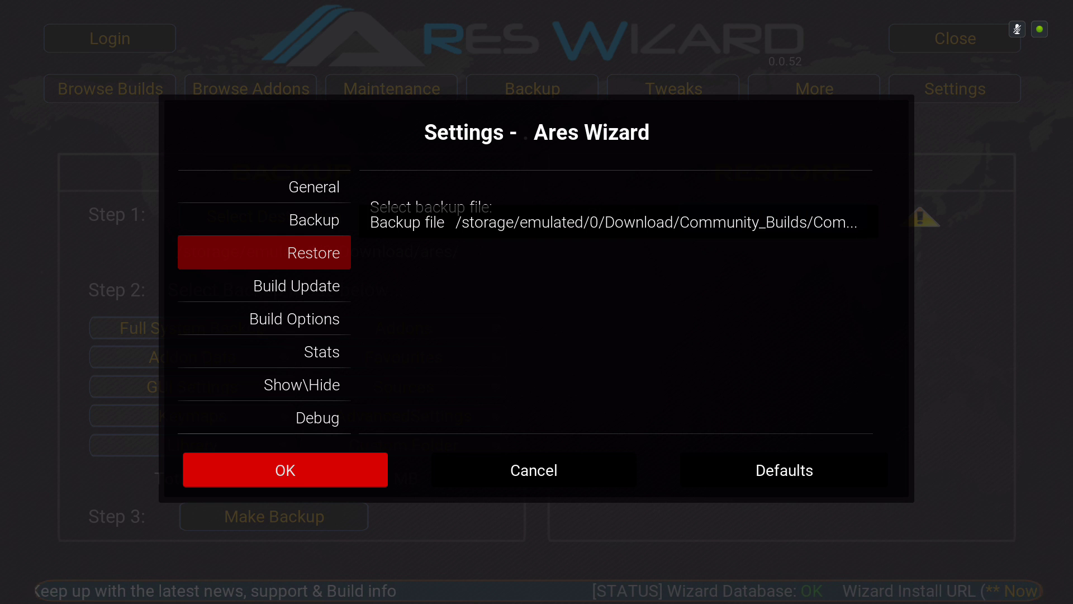
key(Return)
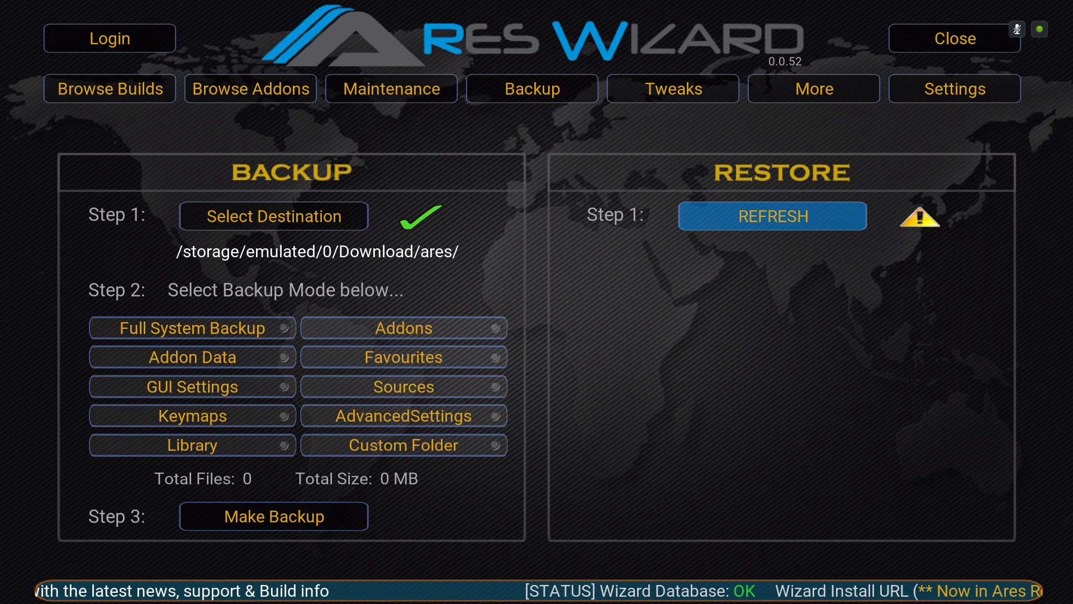
Step: Refresh to check the chosen 156 MB backup file
key(Return)
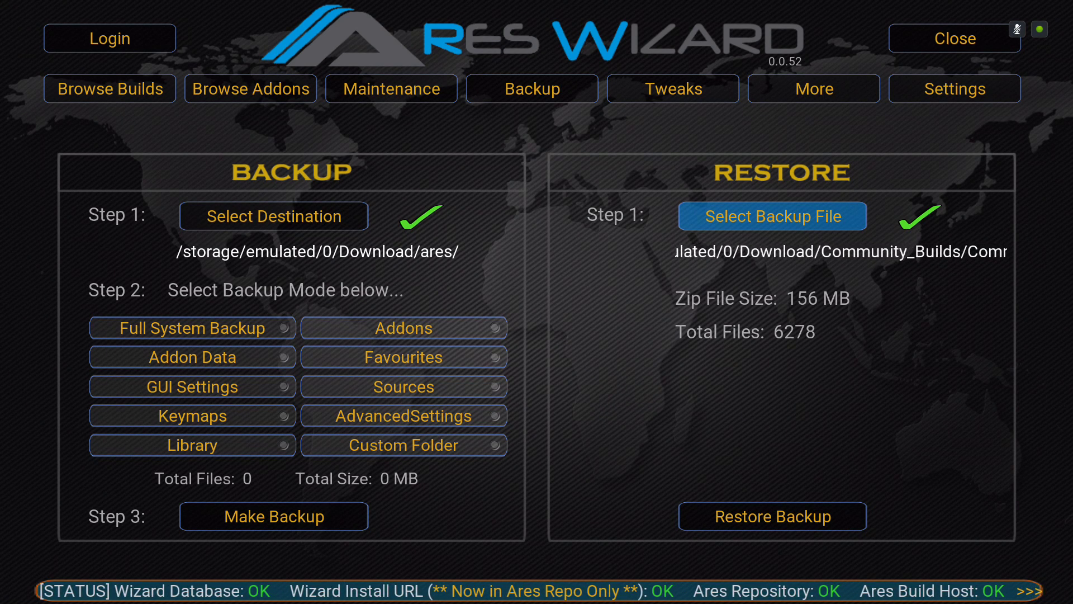
click(773, 516)
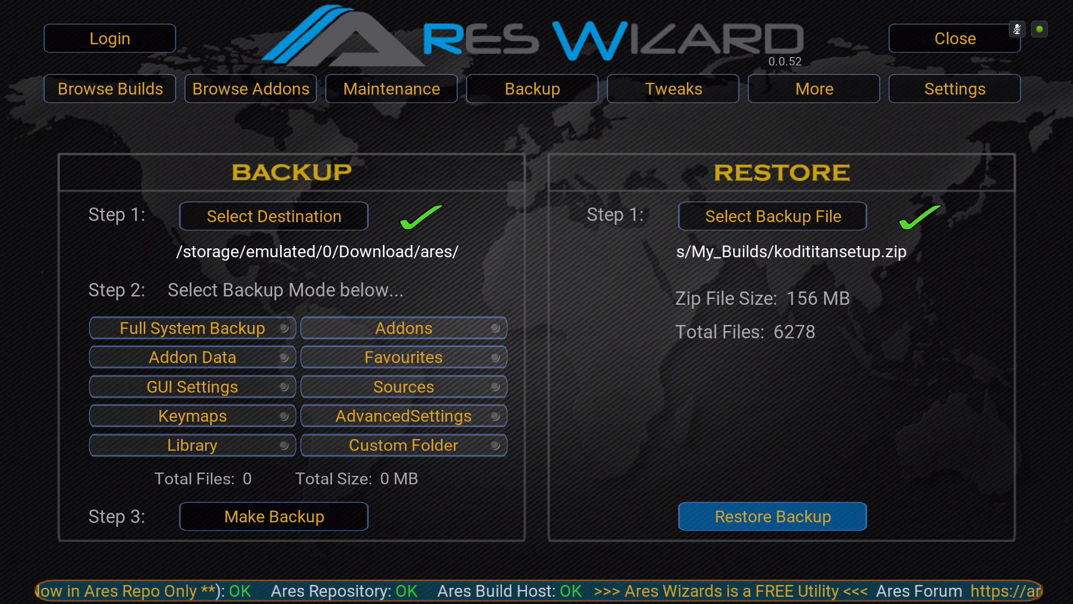
click(772, 216)
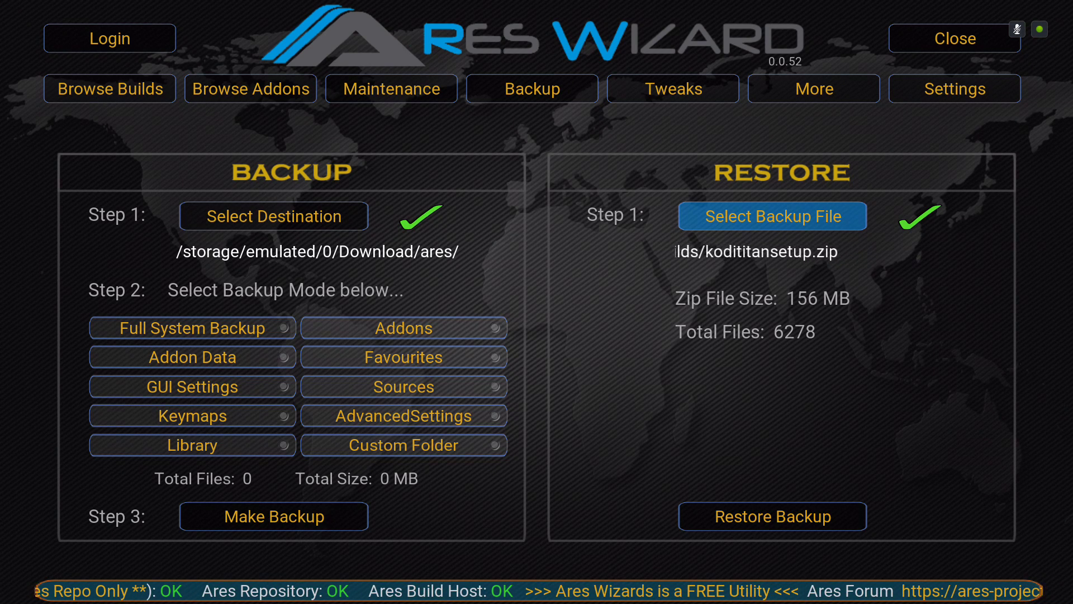
Step: Close Ares Wizard and launch the Community Portal add-on from Programs
key(Escape)
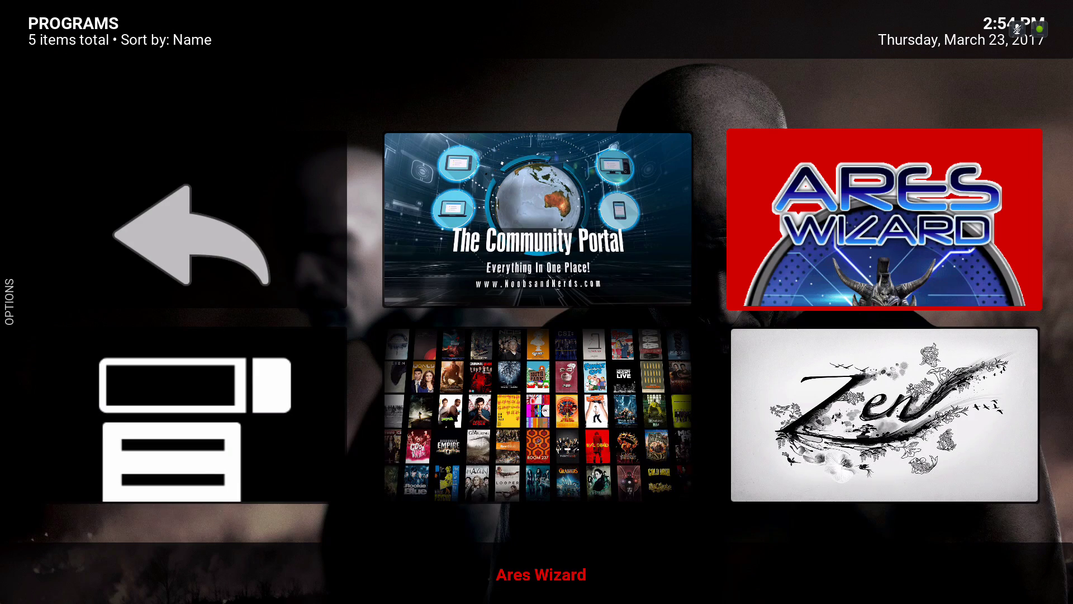
key(Left)
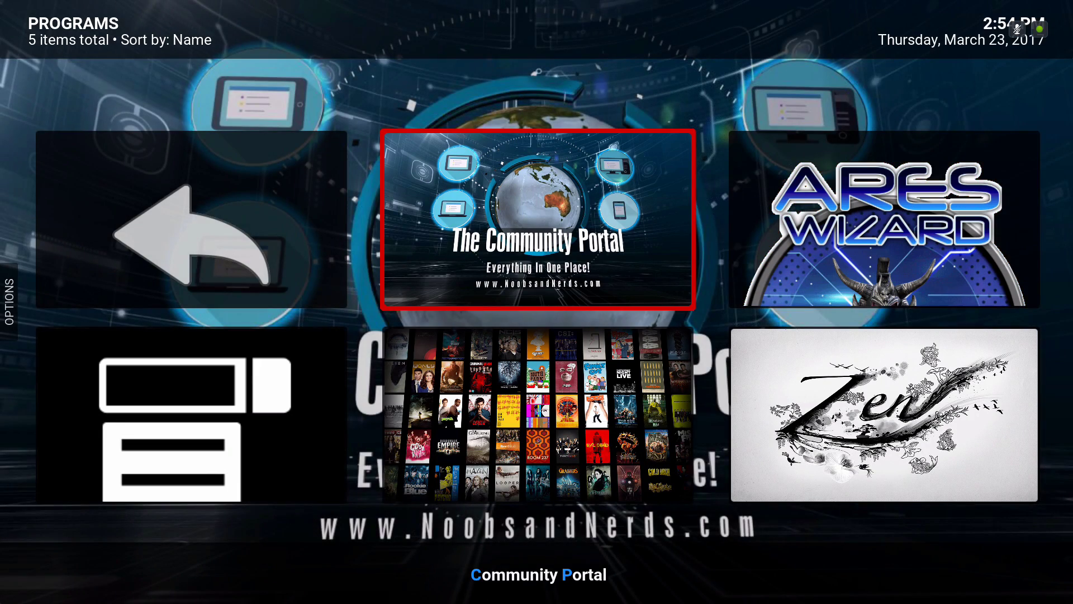
key(Right)
key(Left)
key(Return)
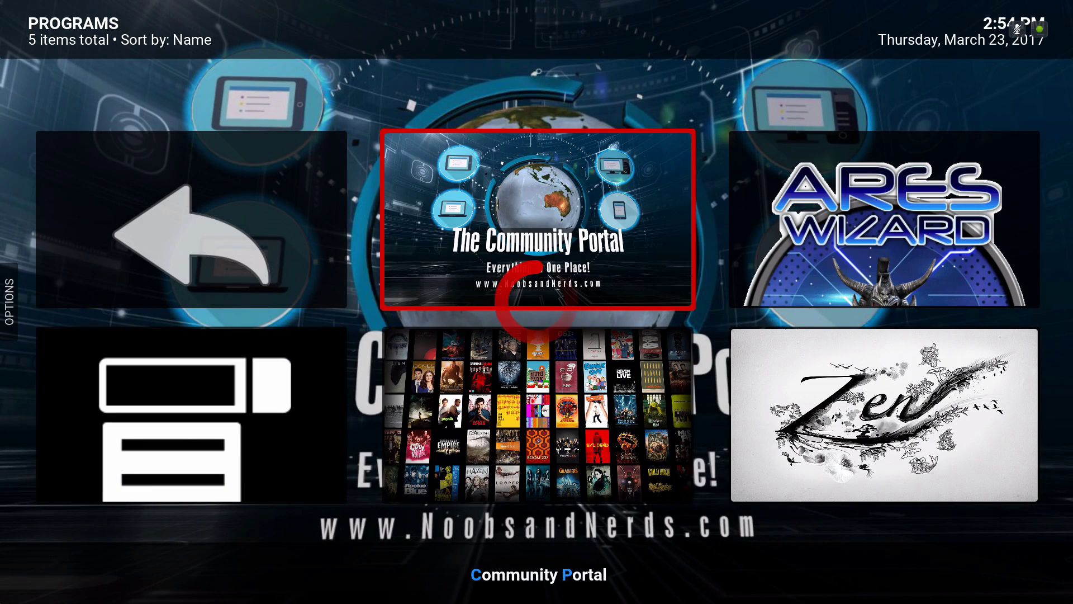
key(Down)
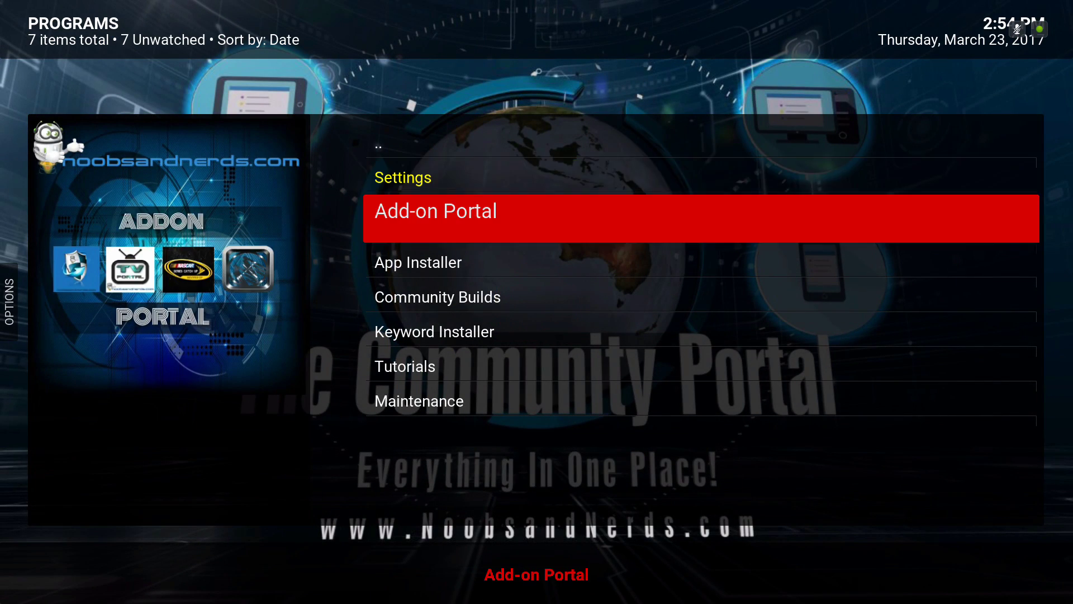
Step: Open Maintenance > Backup/Restore and look over the Backup/Restore My Content options
key(Down)
key(Down)
key(Down)
key(Down)
key(Up)
key(Down)
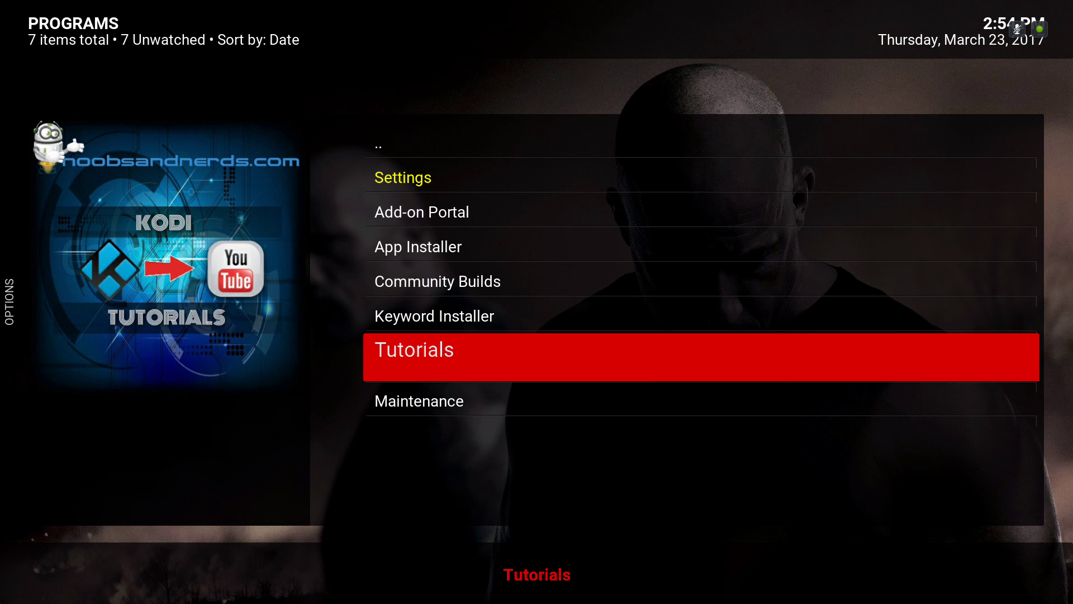
key(Down)
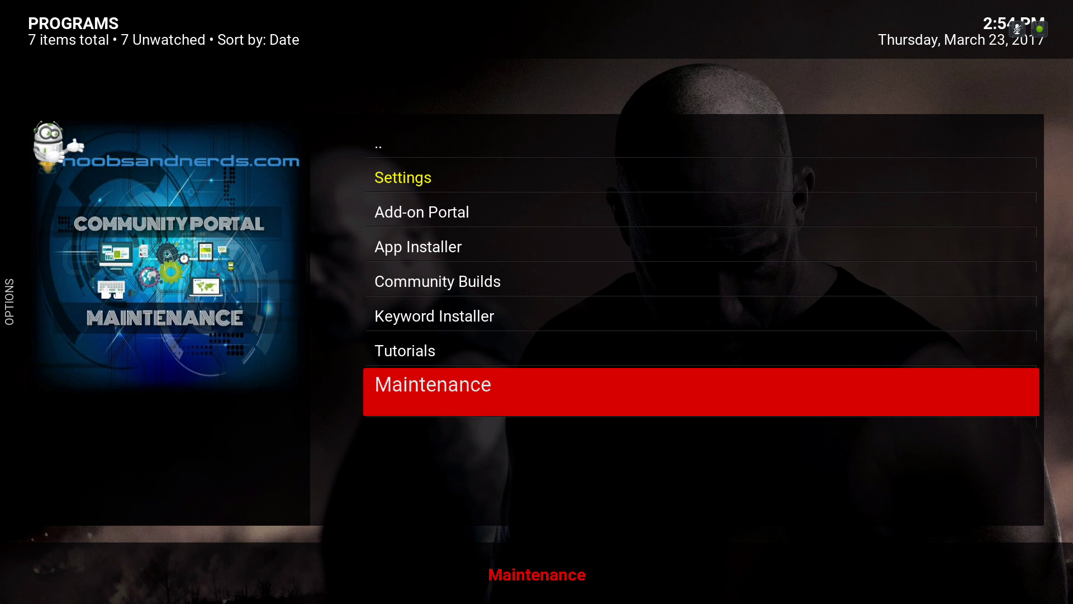
key(Return)
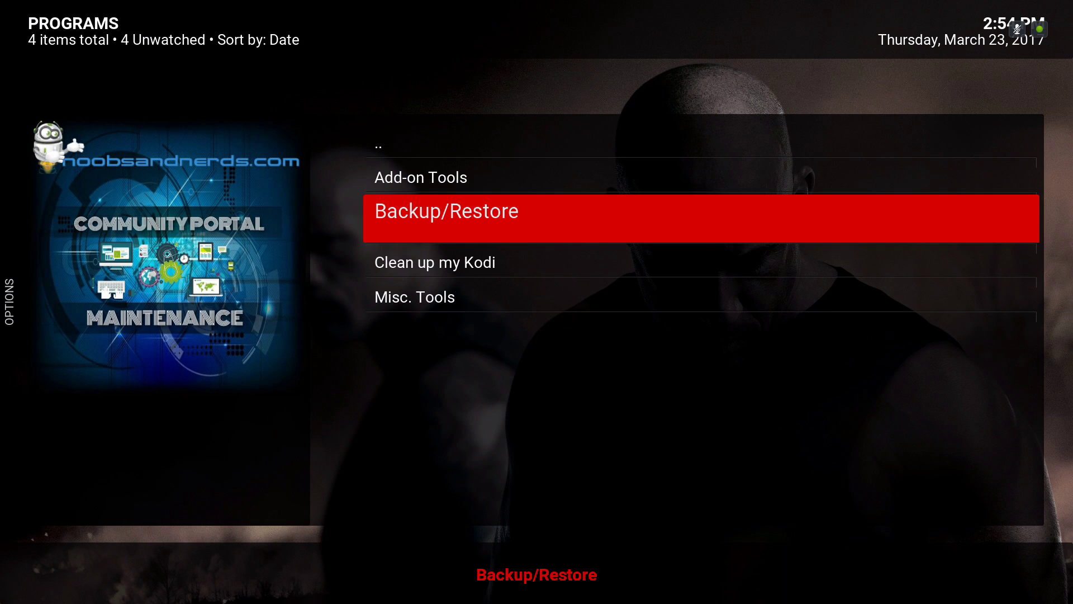
key(Return)
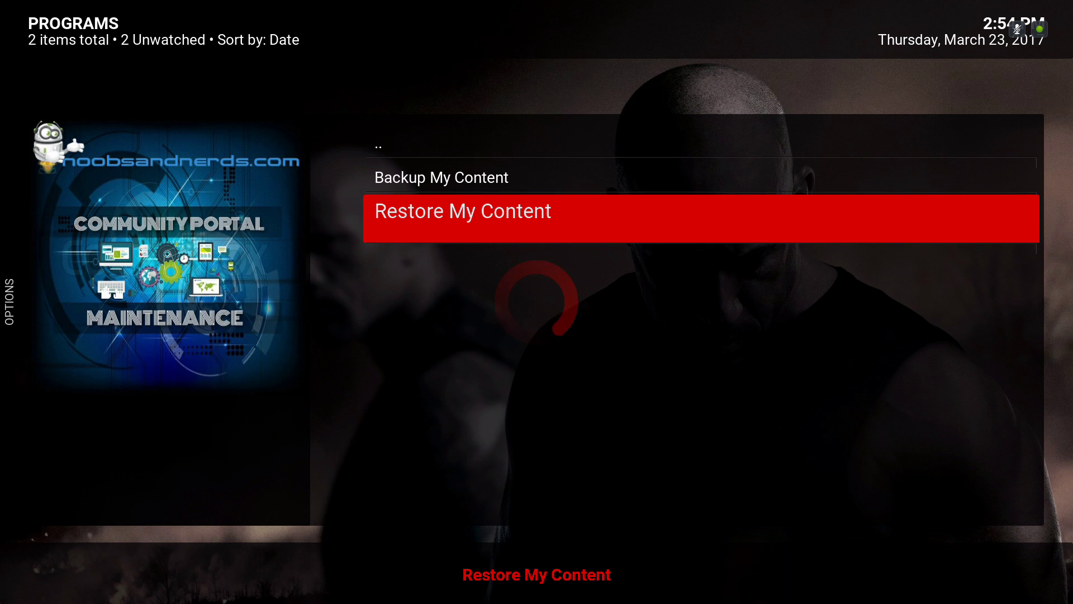
key(Up)
key(Down)
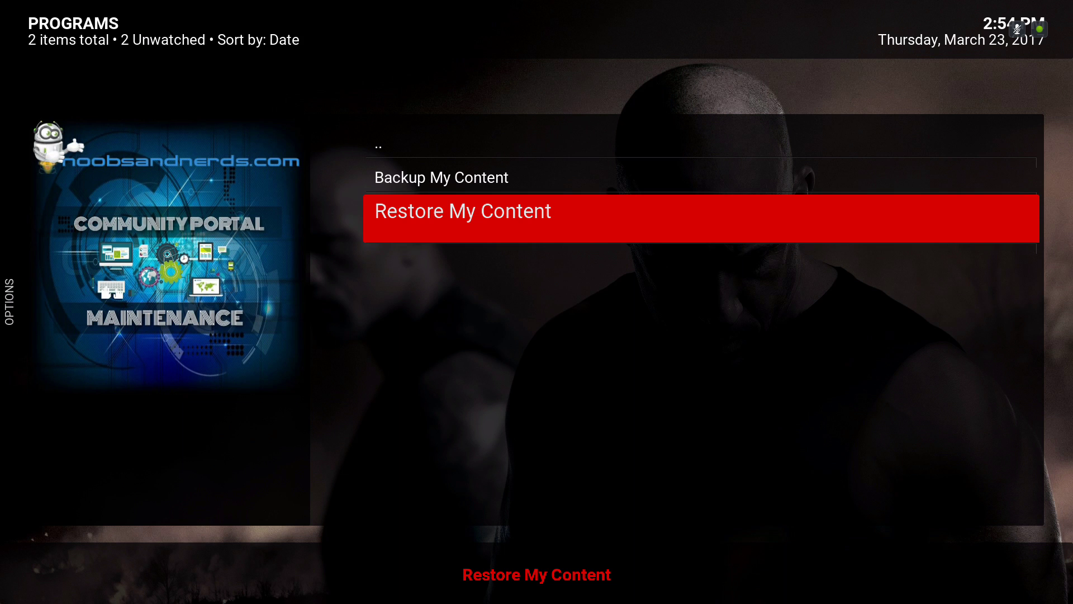
Step: Back out of the Community Portal to the Programs add-on wall
key(BackSpace)
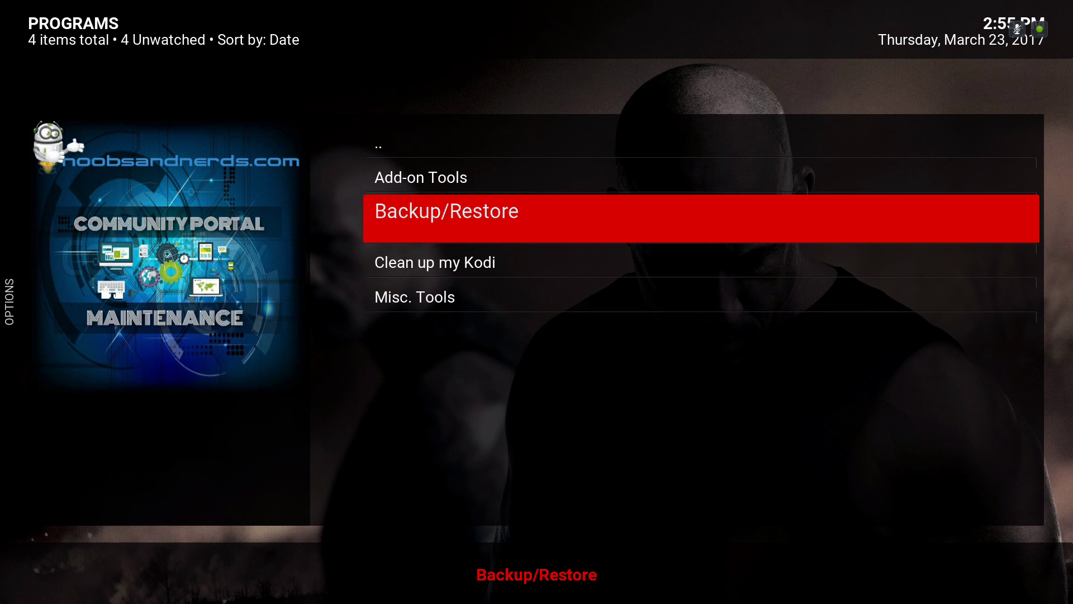
key(BackSpace)
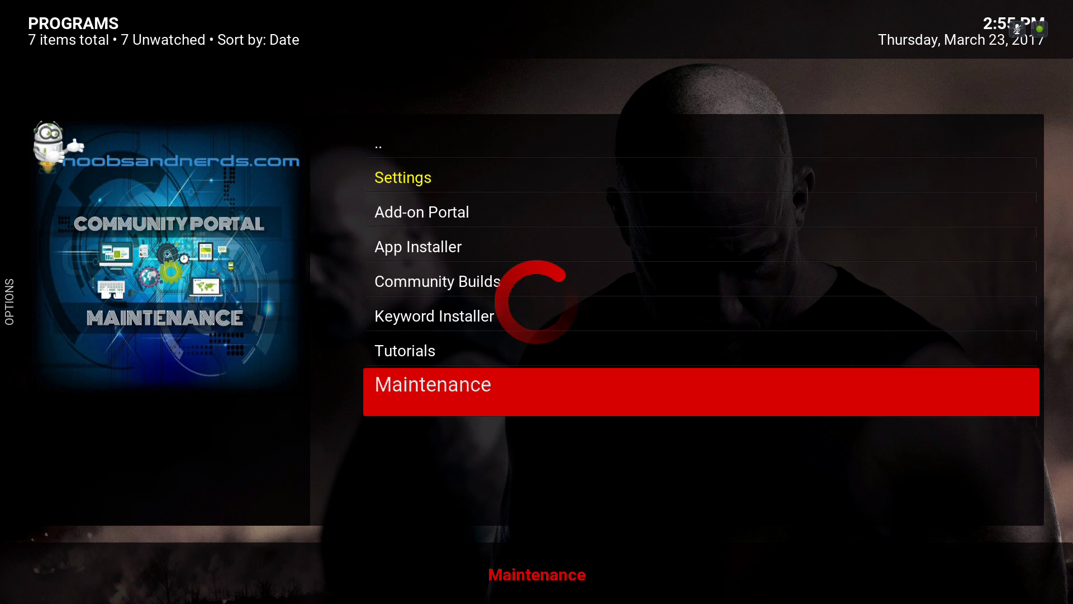
key(BackSpace)
key(Down)
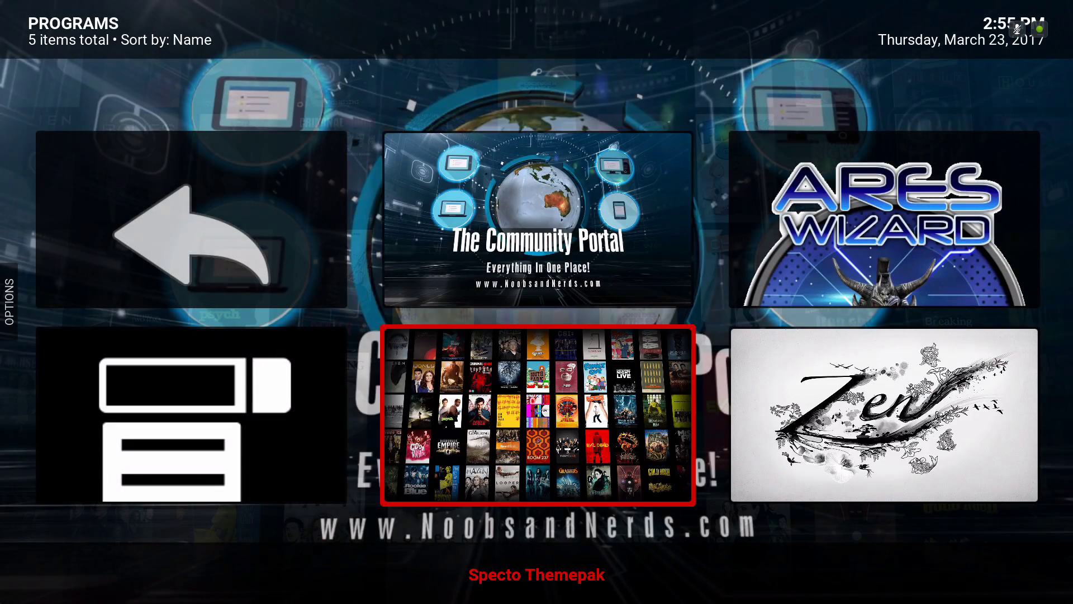
Step: Return to the Home menu and move left along the menu bar toward Family
key(BackSpace)
key(Left)
key(Right)
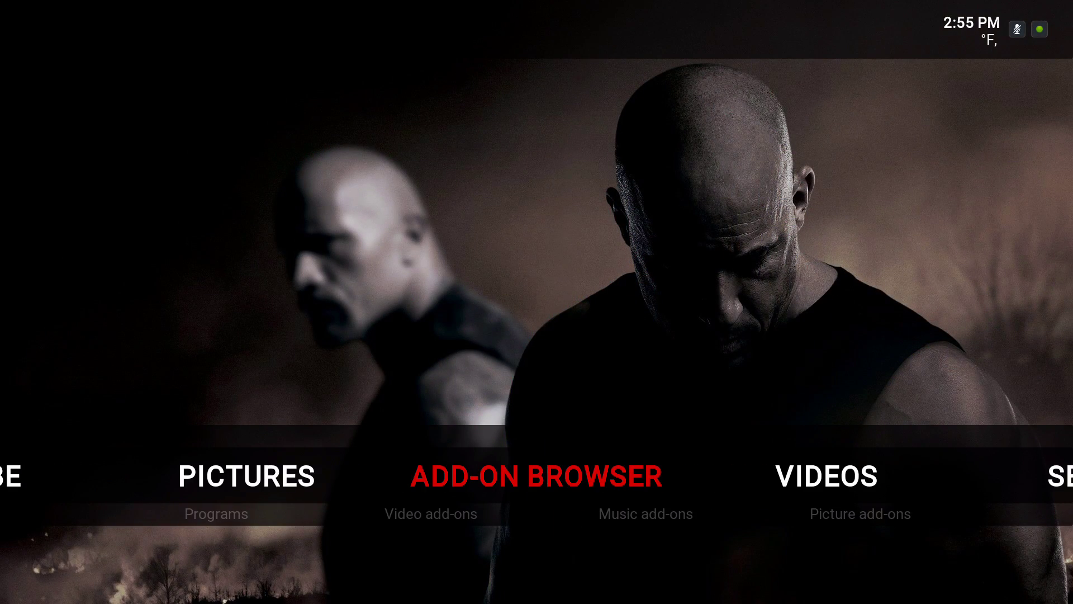
key(Left)
key(Left)
key(Left)
key(Left)
key(Left)
key(Left)
key(Left)
key(Left)
key(Left)
key(Left)
key(Left)
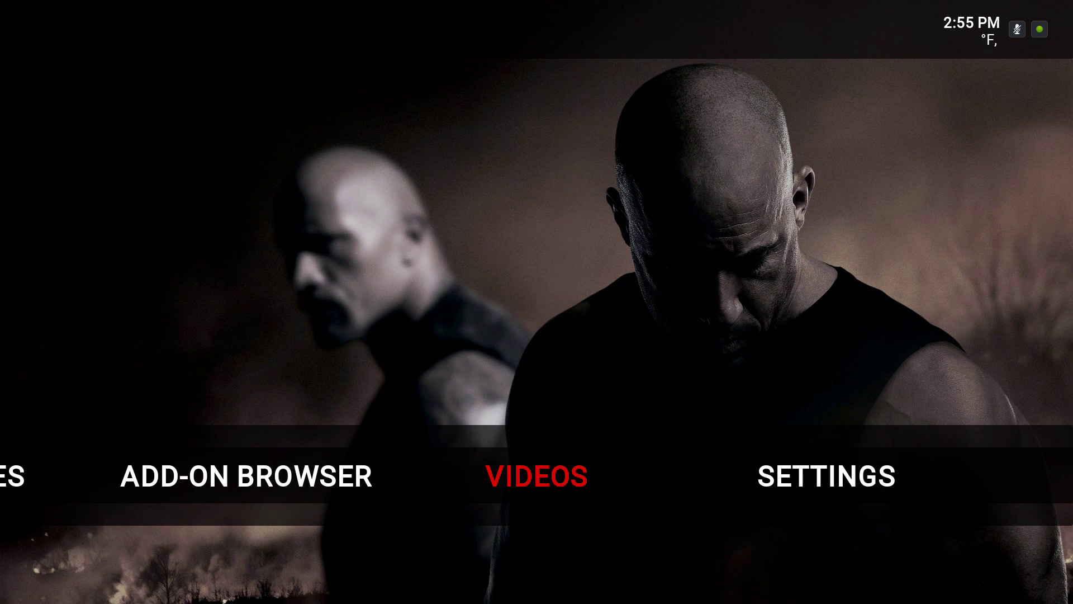
key(Left)
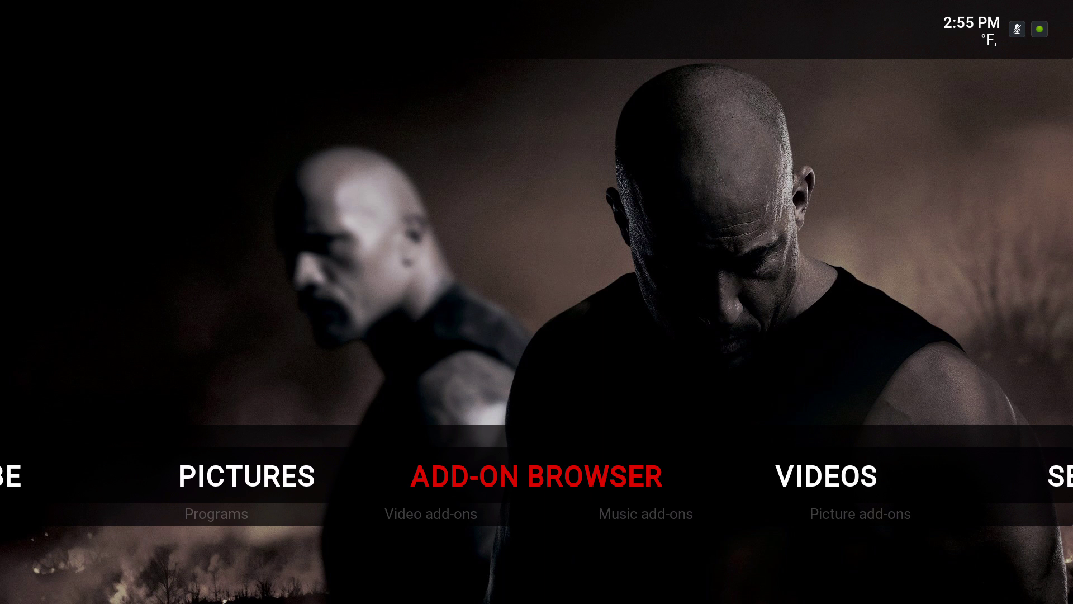
key(Left)
key(Left)
key(Left)
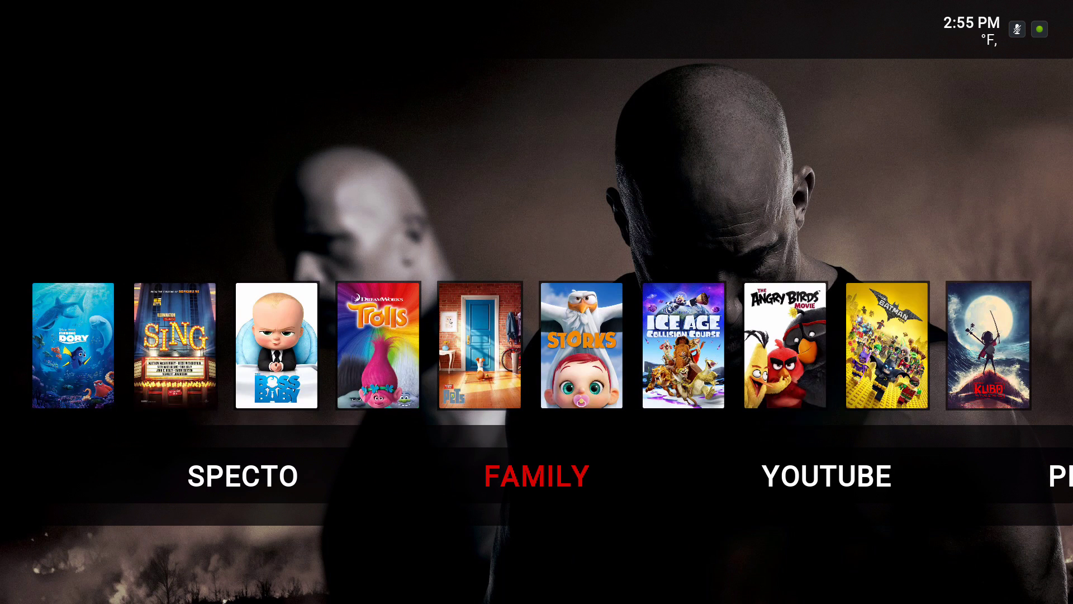